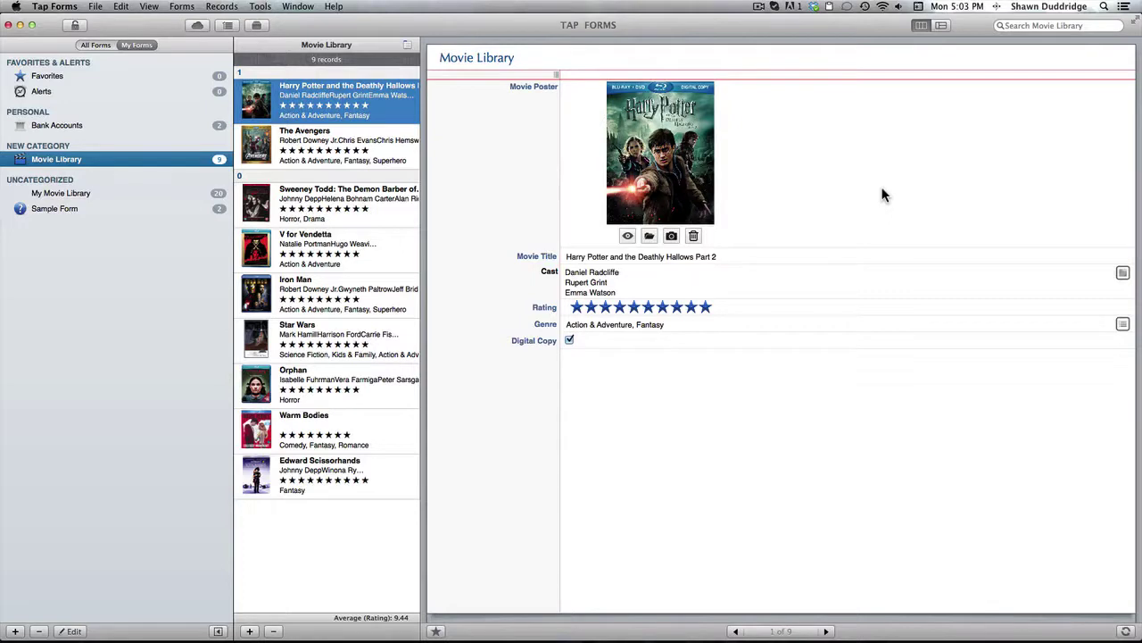
Create a new form, rename it 'Test Form', and show its field properties.
{"action": "left_click", "coordinate": [14, 632]}
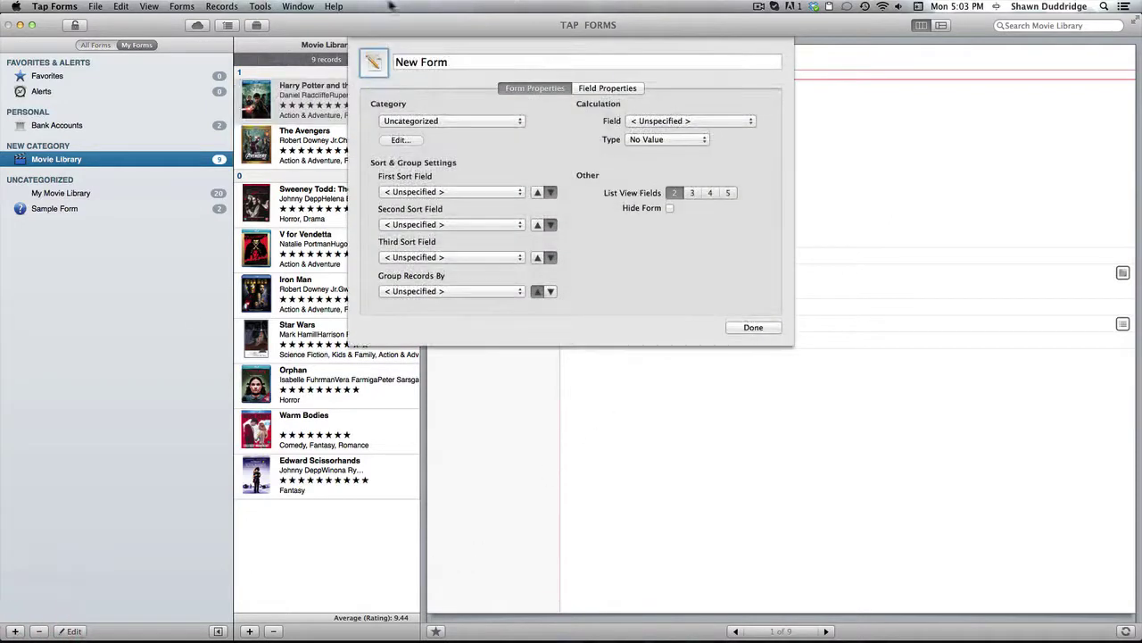
{"action": "double_click", "coordinate": [420, 62]}
{"action": "type", "text": "Test"}
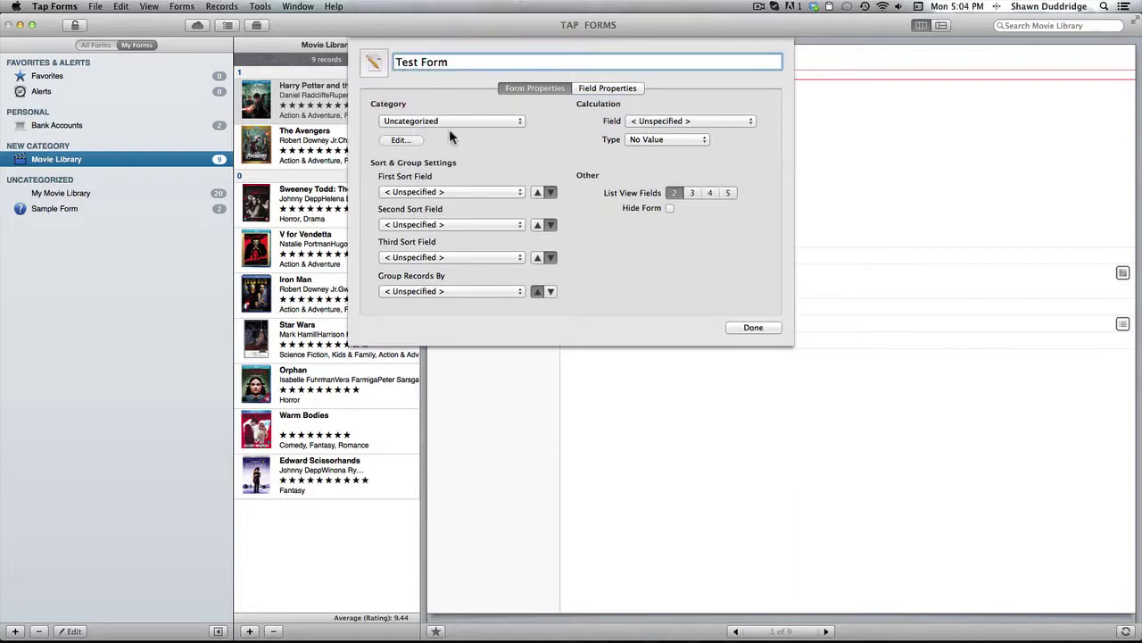
{"action": "left_click", "coordinate": [603, 91]}
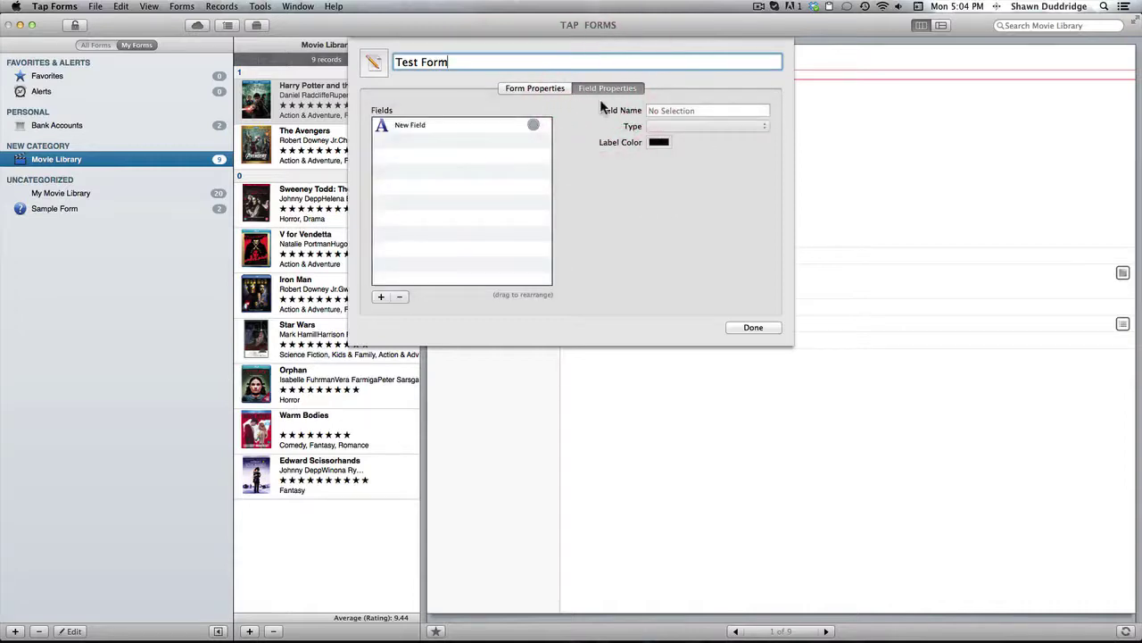
Rename the default field to 'Name' with default value 'First Name'.
{"action": "left_click", "coordinate": [424, 125]}
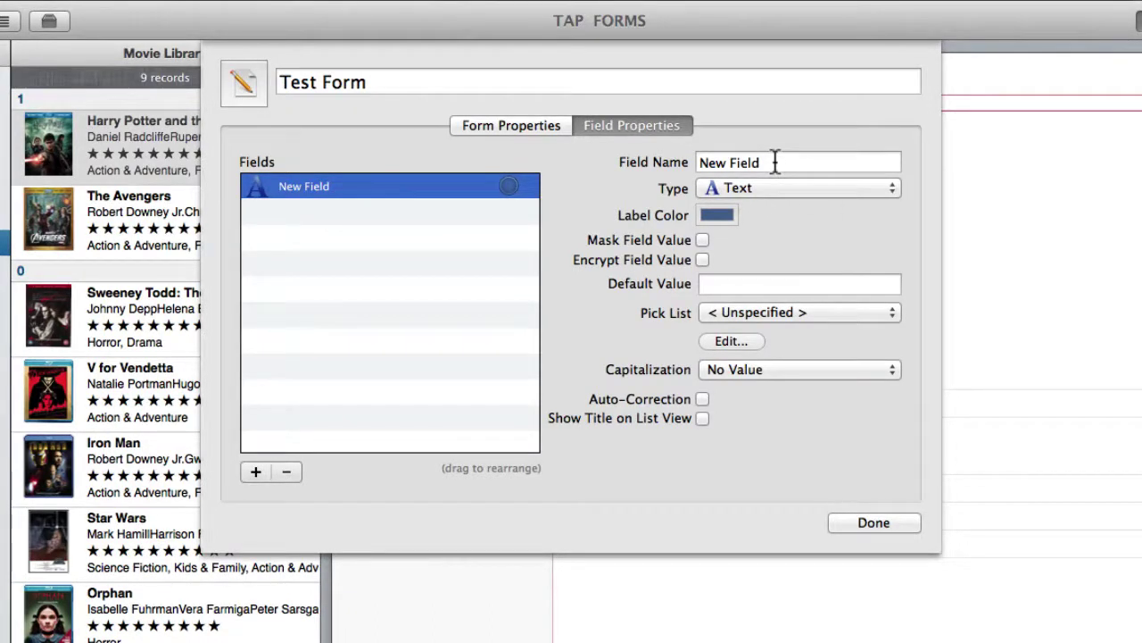
{"action": "left_click", "coordinate": [775, 161]}
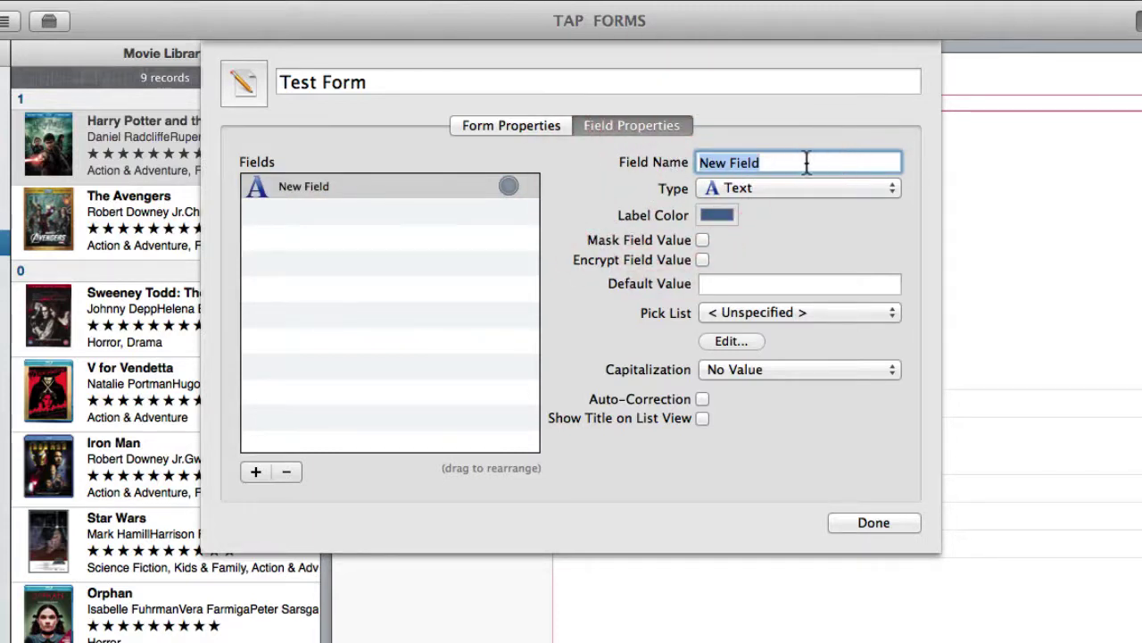
{"action": "key", "text": "Tab"}
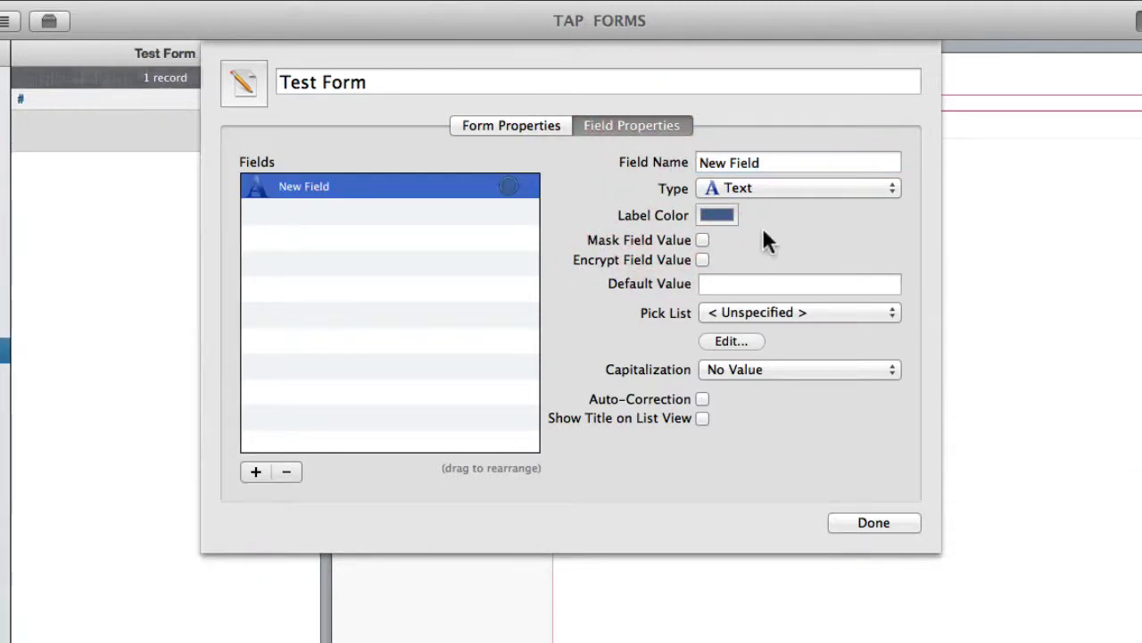
{"action": "left_click", "coordinate": [704, 239]}
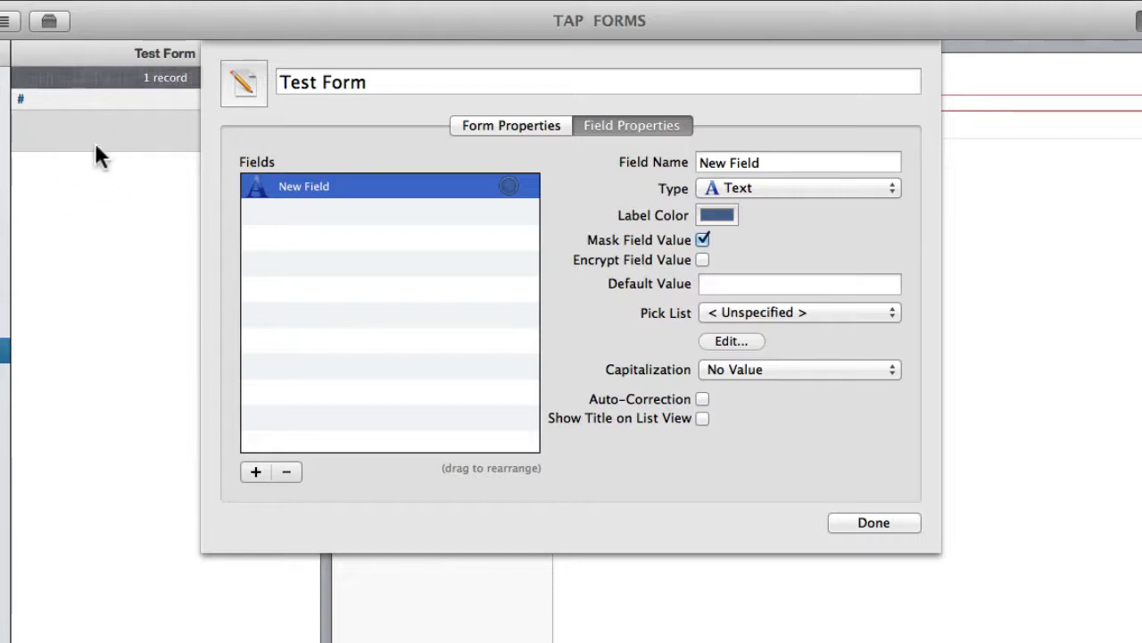
{"action": "left_click", "coordinate": [703, 240]}
{"action": "left_click", "coordinate": [718, 284]}
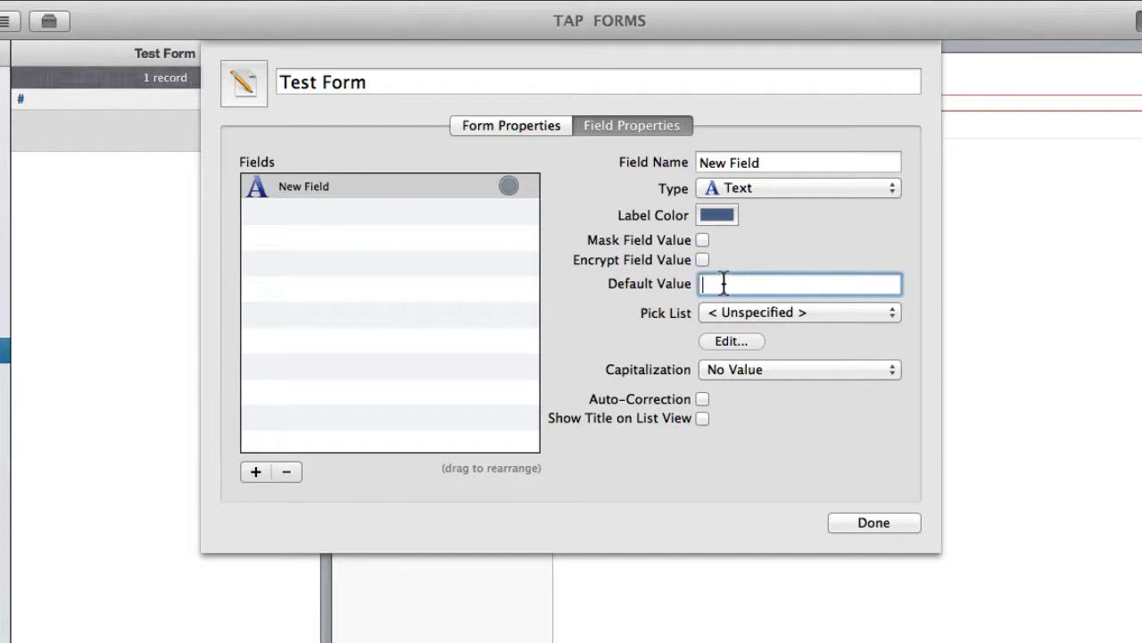
{"action": "type", "text": "First Name"}
{"action": "key", "text": "Tab"}
{"action": "type", "text": "Name"}
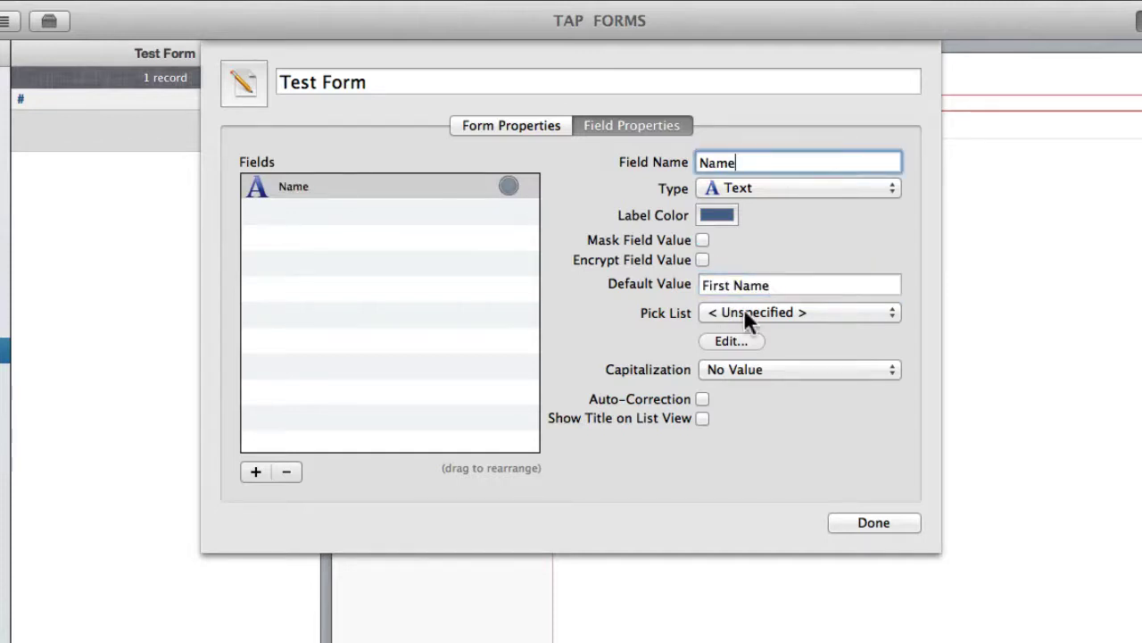
Keep no pick list and default capitalization, show the title in list view, and save the field.
{"action": "left_click", "coordinate": [744, 310]}
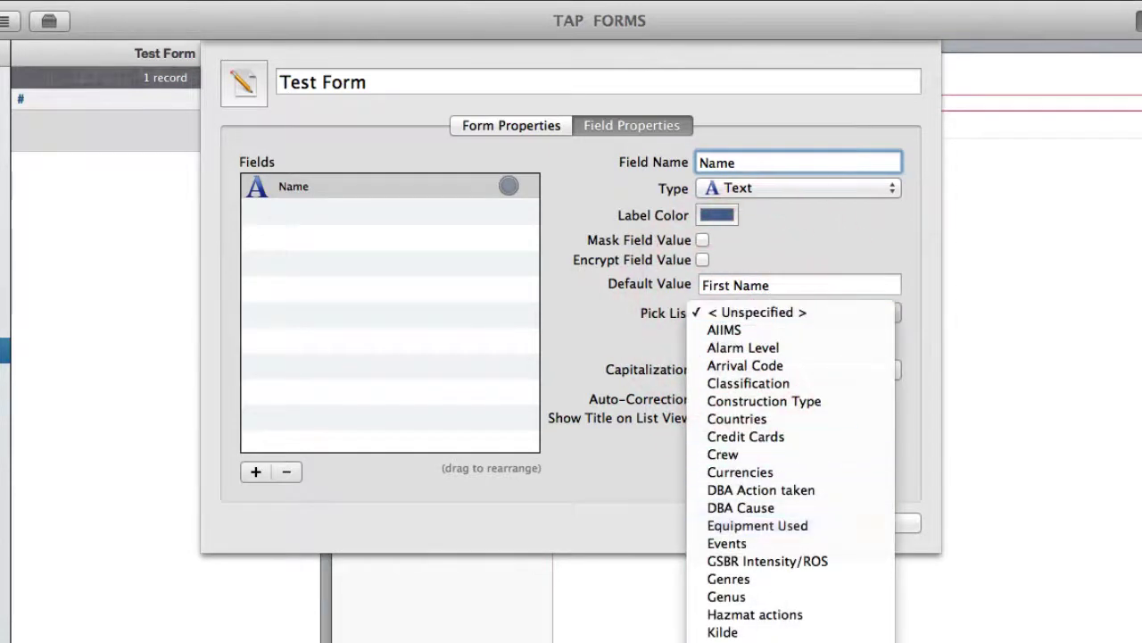
{"action": "left_click", "coordinate": [621, 322]}
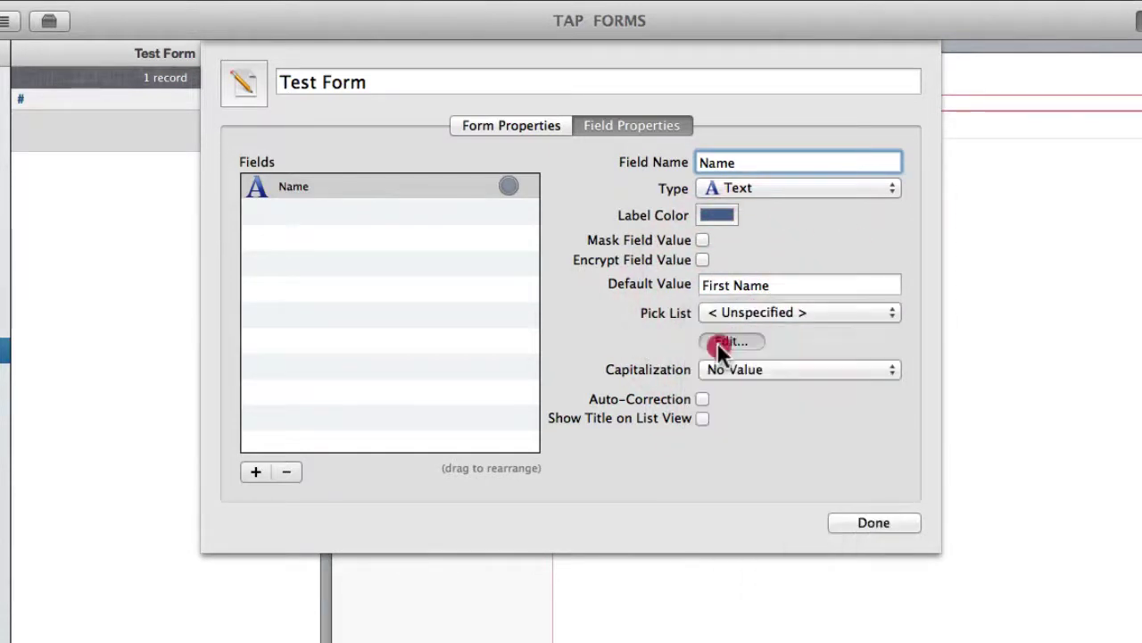
{"action": "left_click", "coordinate": [723, 342]}
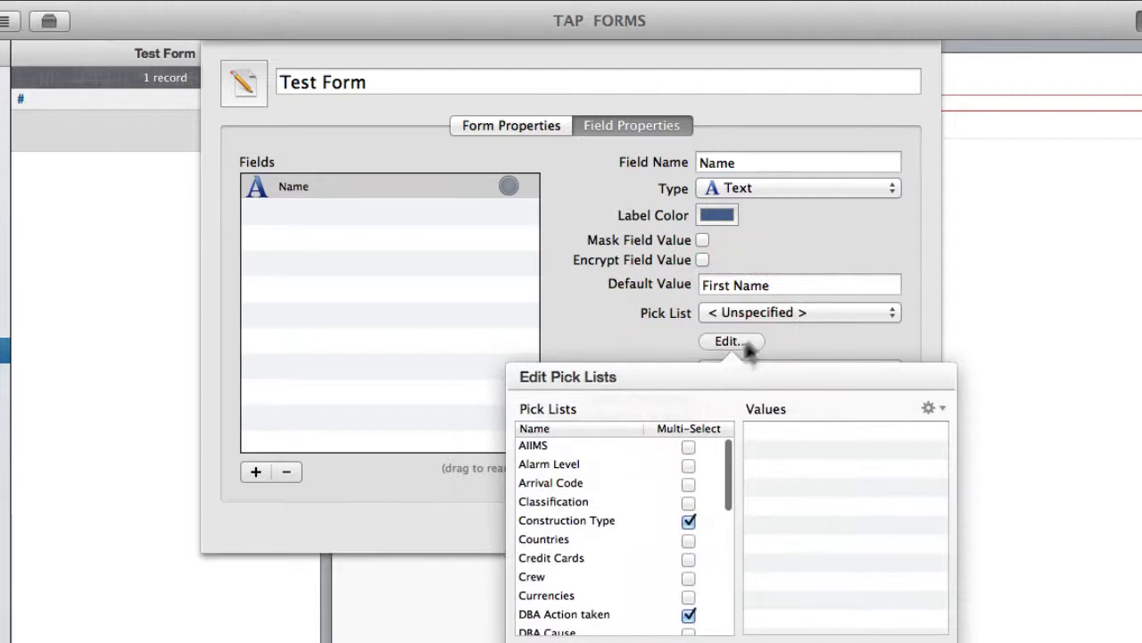
{"action": "left_click", "coordinate": [778, 334]}
{"action": "left_click", "coordinate": [785, 366]}
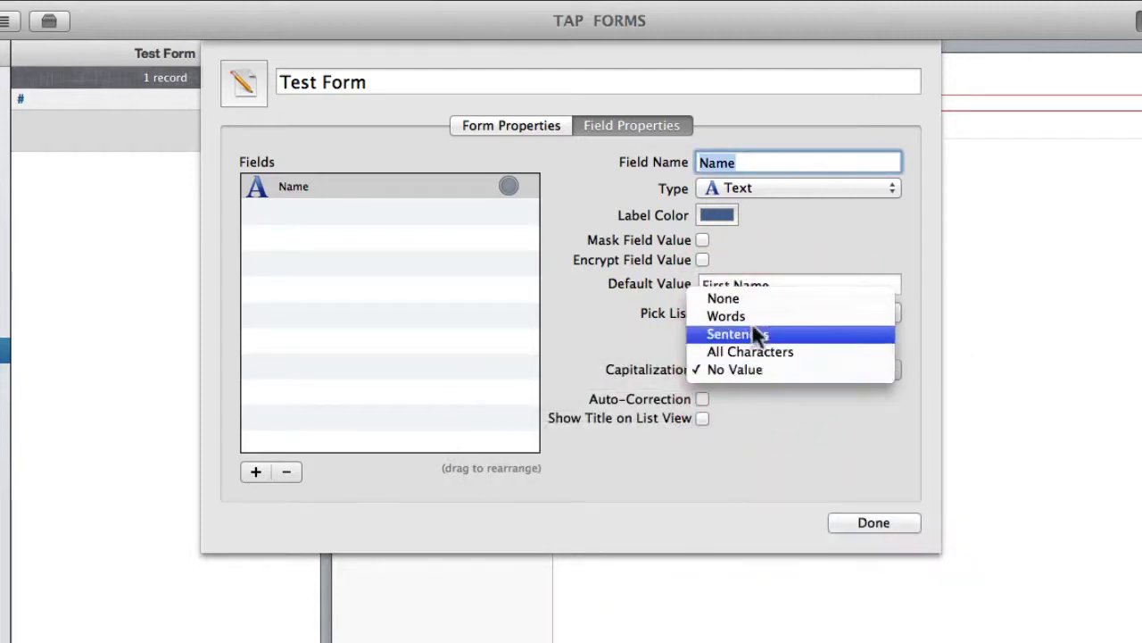
{"action": "left_click", "coordinate": [750, 370]}
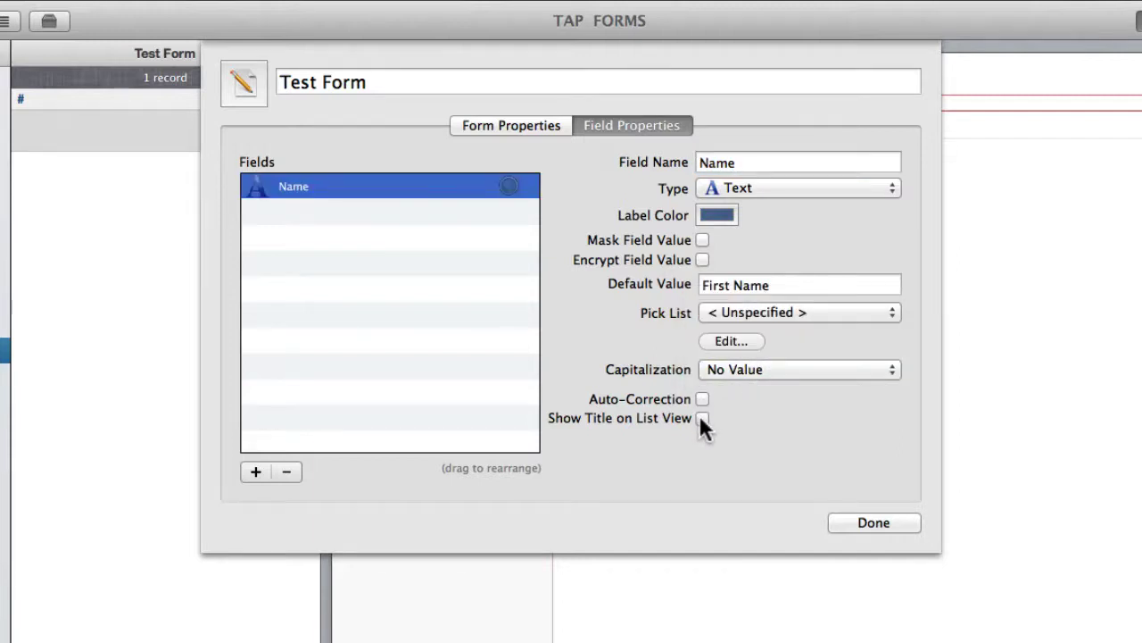
{"action": "left_click", "coordinate": [703, 419]}
{"action": "left_click", "coordinate": [880, 522]}
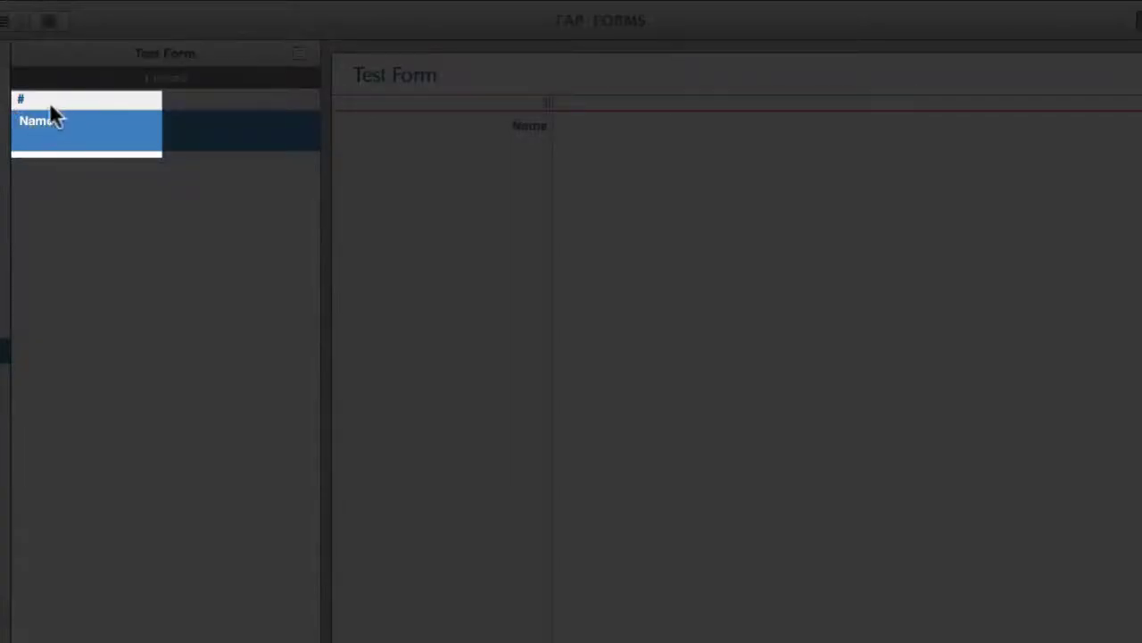
{"action": "type", "text": ":"}
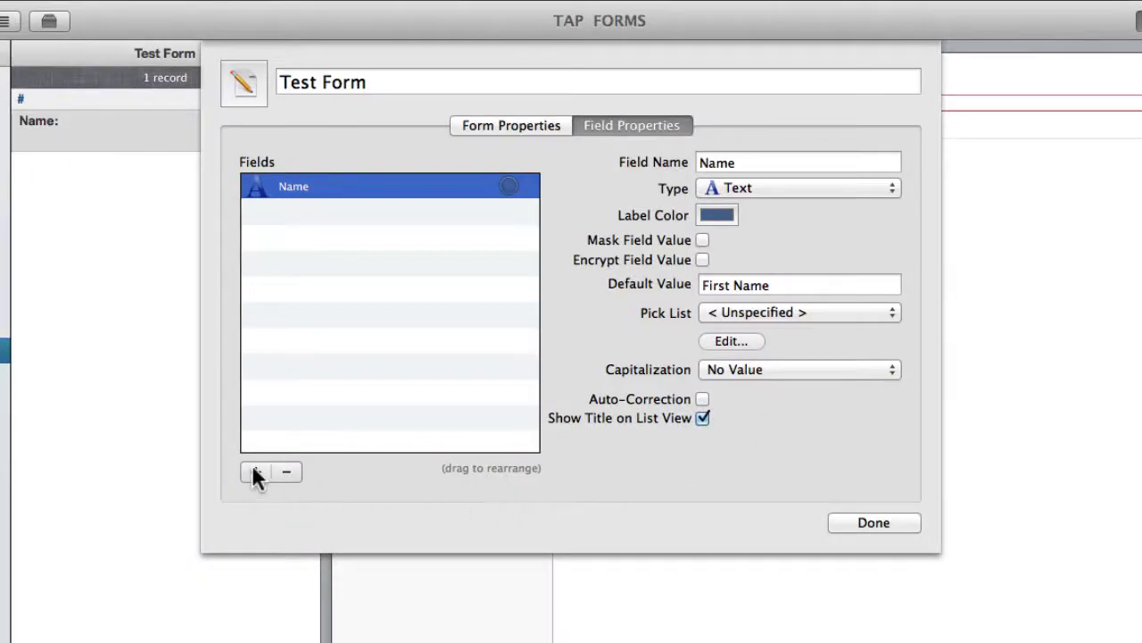
Add a Number field 'Net Worth' in Currency Style with 2 decimal places.
{"action": "left_click", "coordinate": [254, 468]}
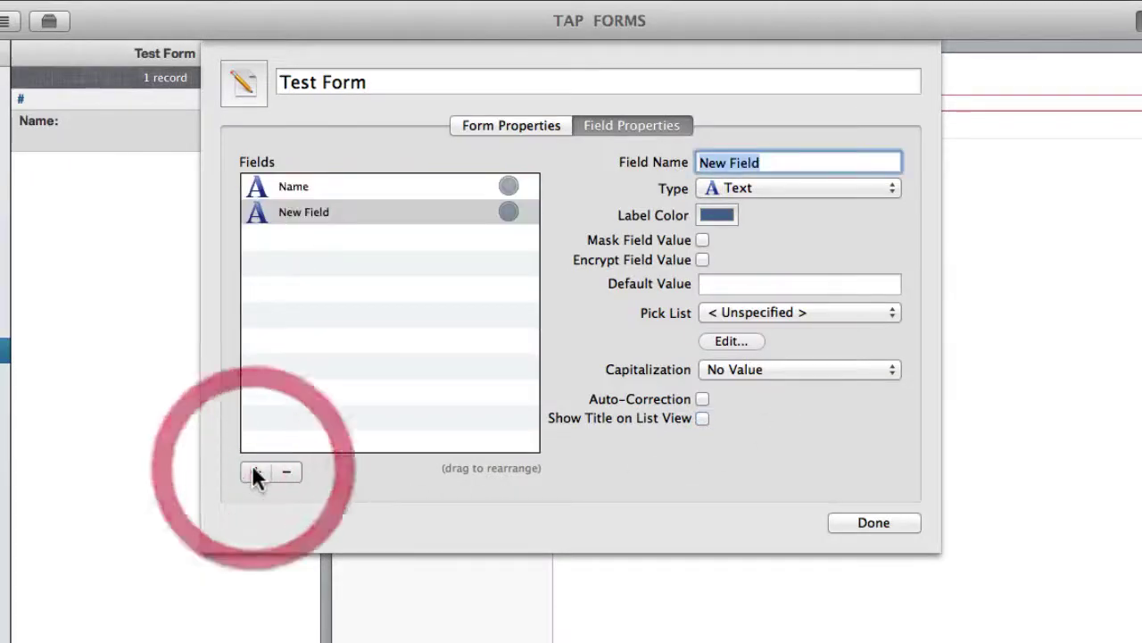
{"action": "left_click", "coordinate": [770, 189]}
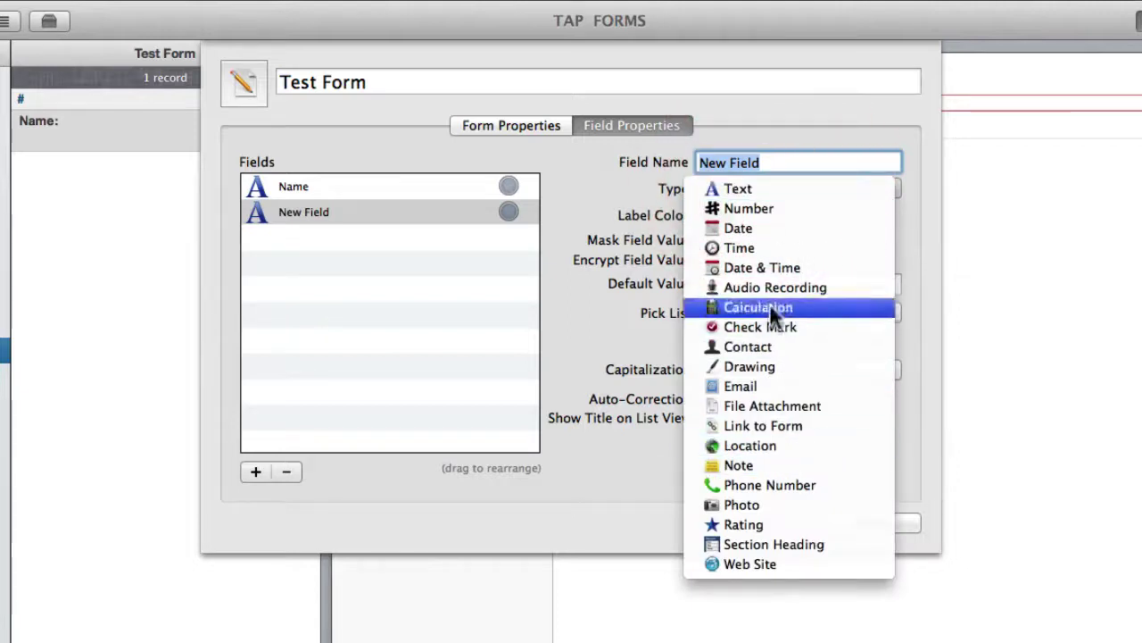
{"action": "left_click", "coordinate": [763, 212]}
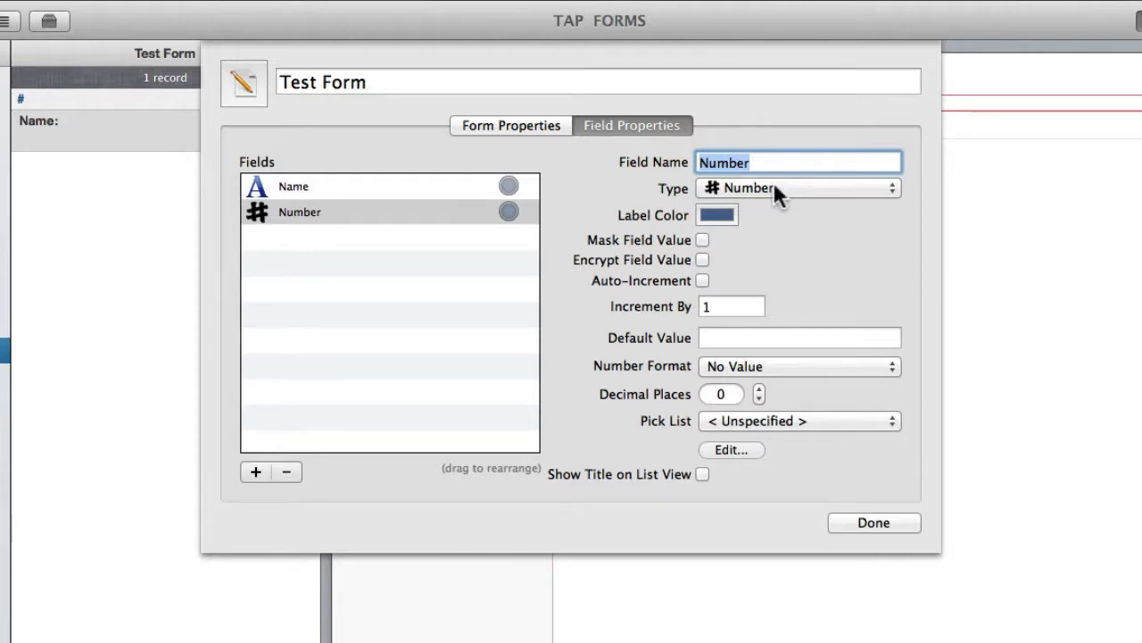
{"action": "type", "text": "Age"}
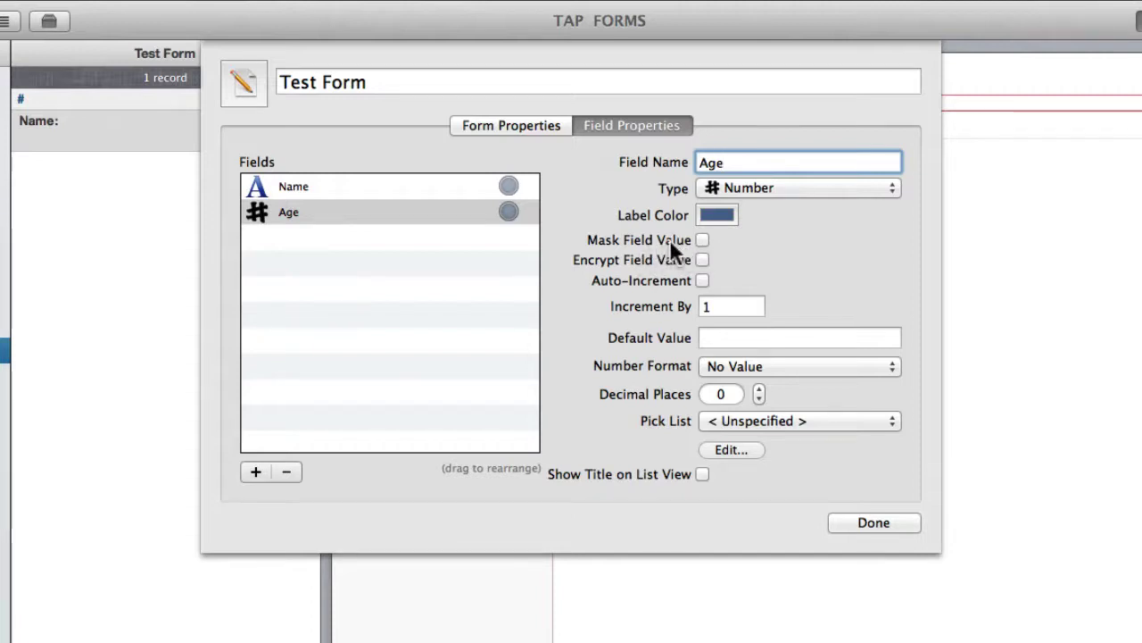
{"action": "key", "text": "Return"}
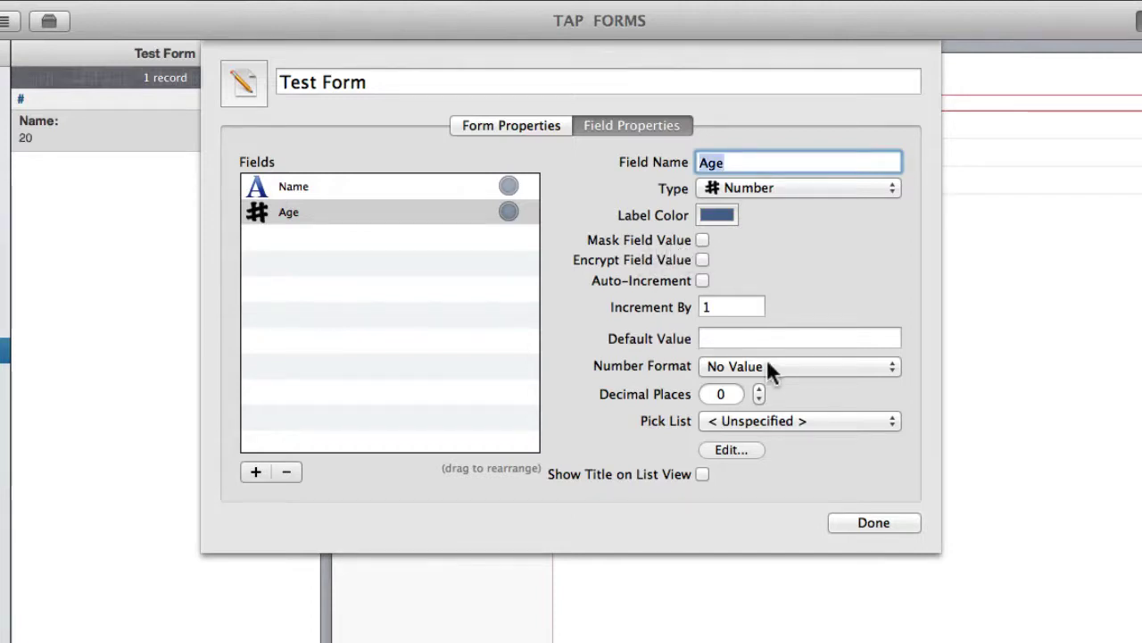
{"action": "left_click", "coordinate": [767, 362]}
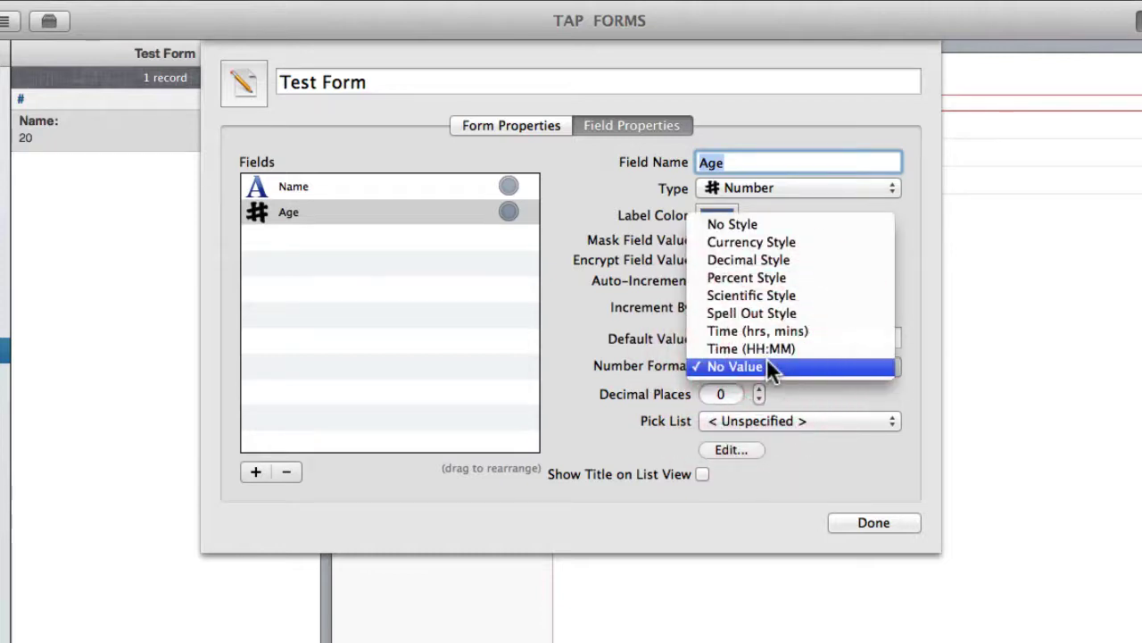
{"action": "left_click", "coordinate": [751, 242]}
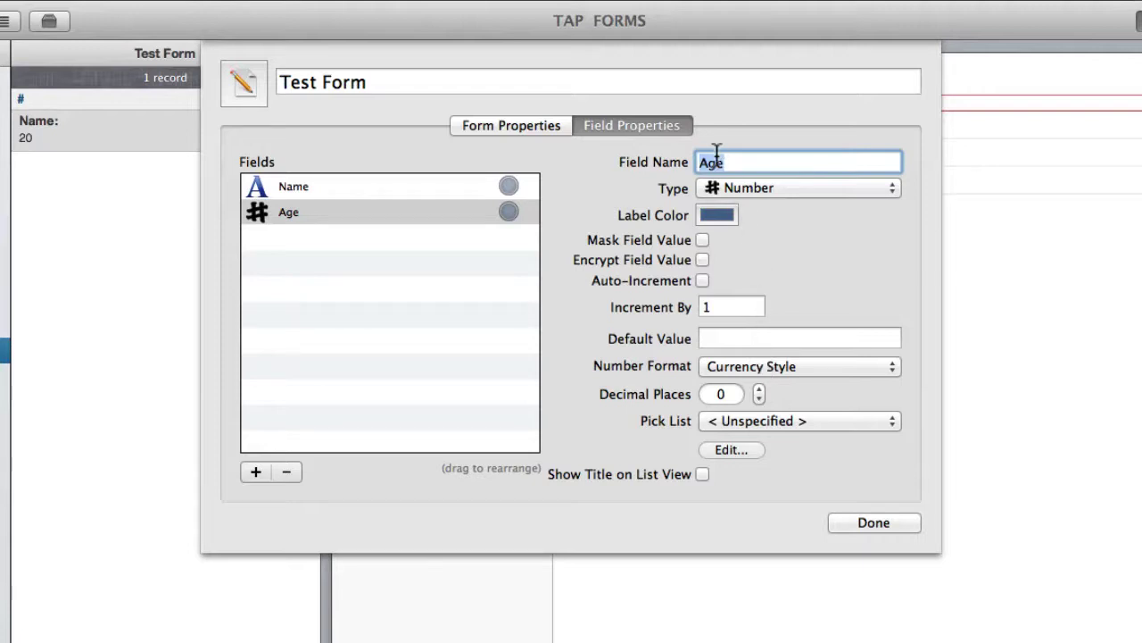
{"action": "type", "text": "Net Worth"}
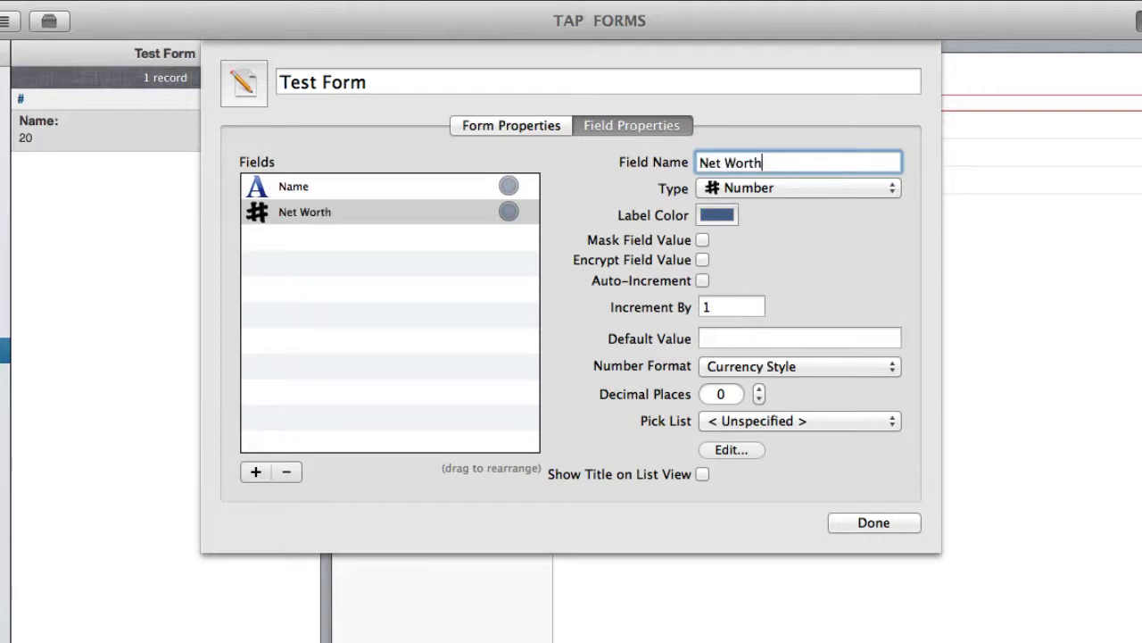
{"action": "left_click", "coordinate": [760, 390]}
{"action": "left_click", "coordinate": [759, 390]}
Close the field settings, enter Net Worth 500, and fill in the person's full name.
{"action": "left_click", "coordinate": [874, 523]}
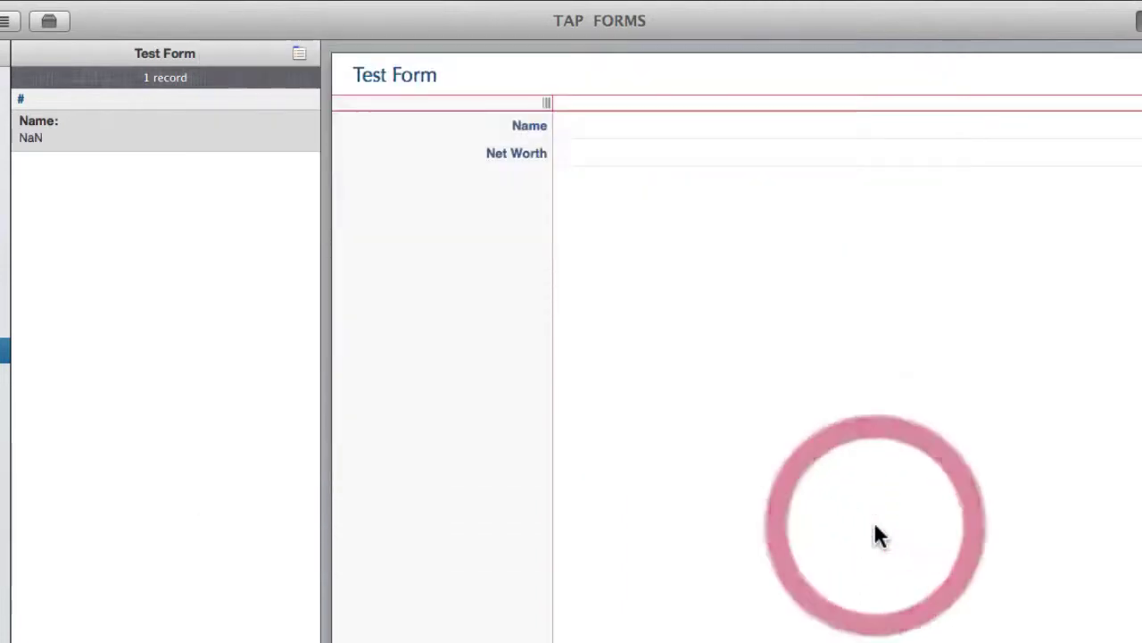
{"action": "left_click", "coordinate": [577, 158]}
{"action": "type", "text": "500"}
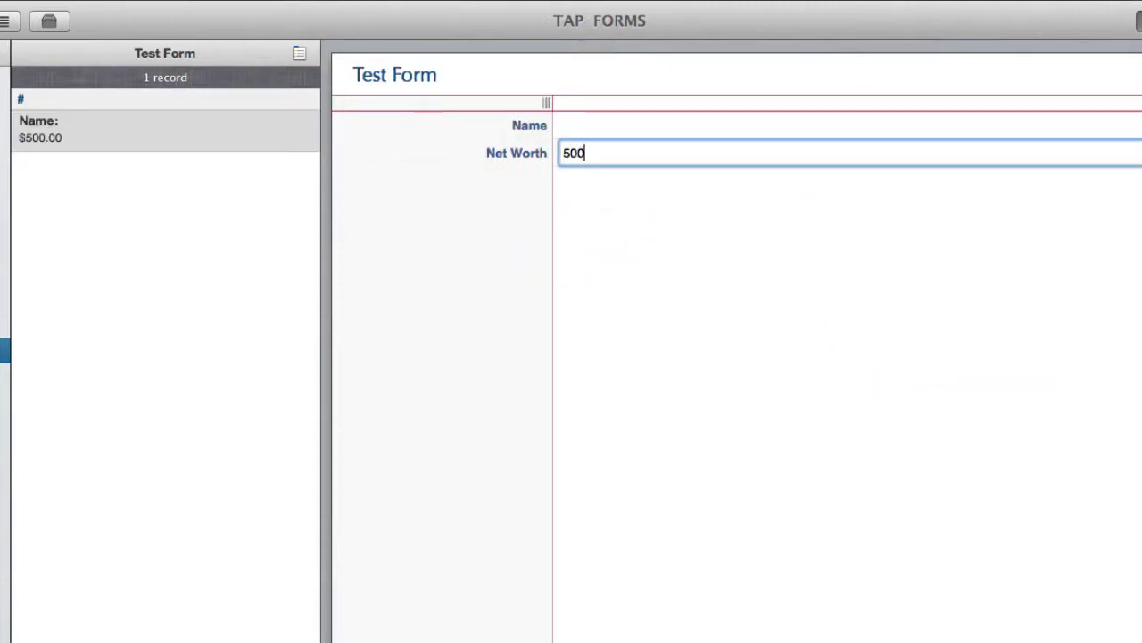
{"action": "left_click", "coordinate": [683, 390]}
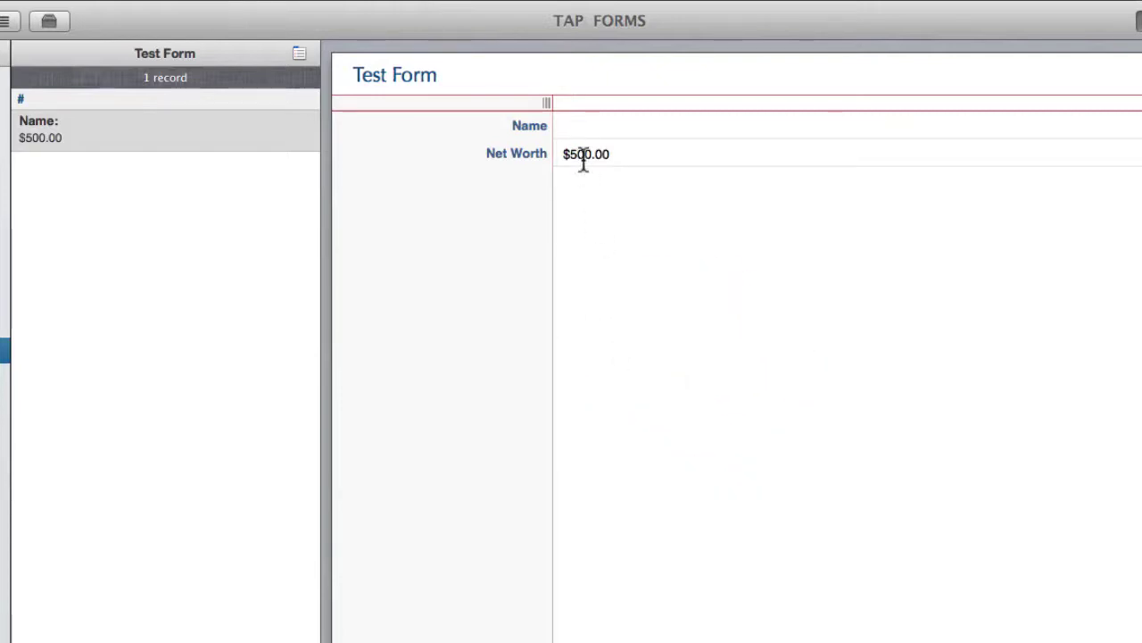
{"action": "left_click", "coordinate": [576, 127]}
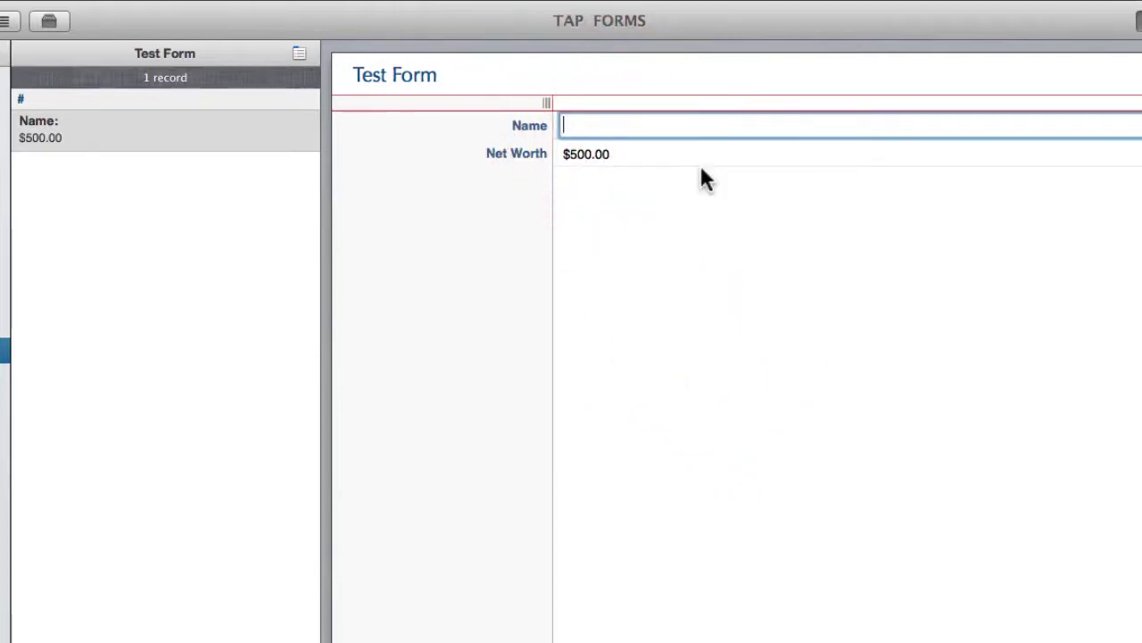
{"action": "type", "text": "John "}
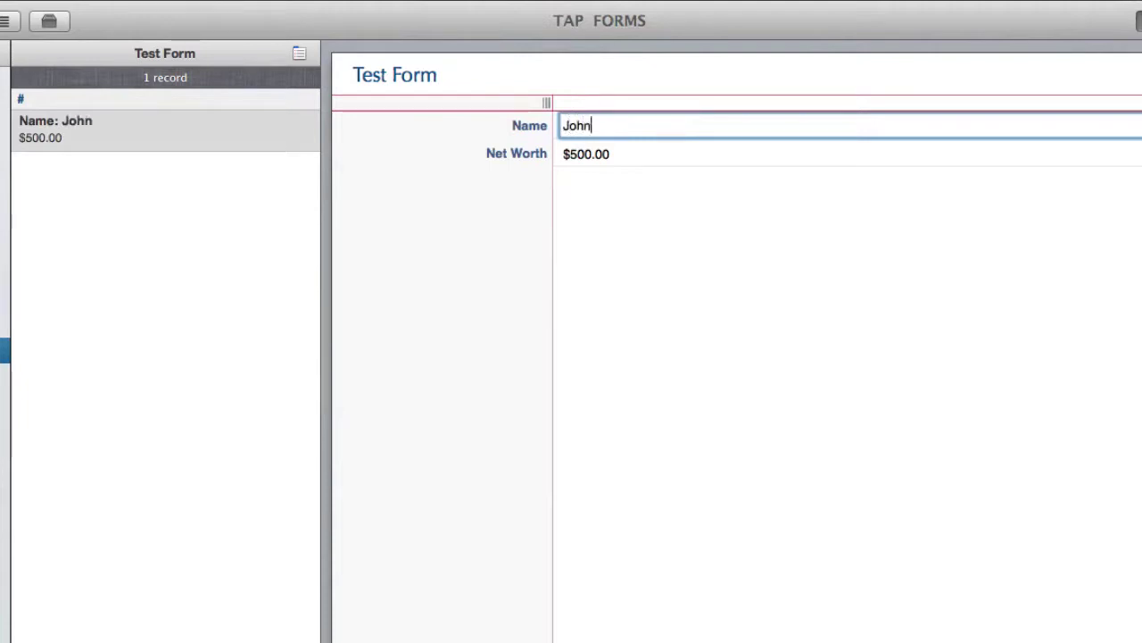
{"action": "type", "text": "Doe"}
{"action": "left_click", "coordinate": [647, 225]}
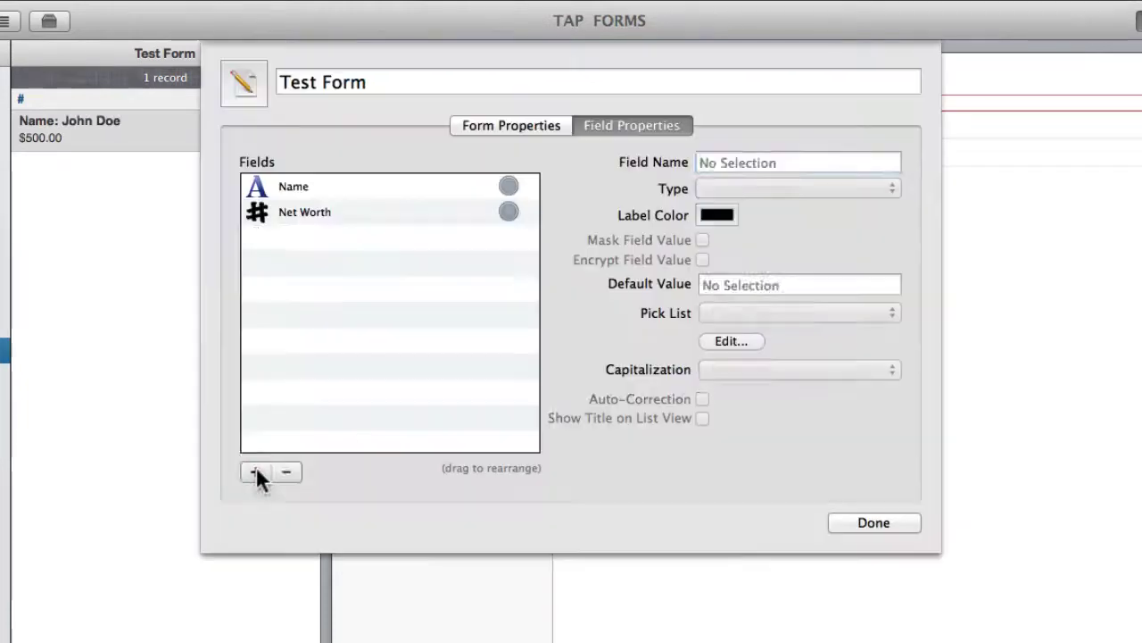
Add a Date field named 'Birth Date'.
{"action": "left_click", "coordinate": [255, 470]}
{"action": "left_click", "coordinate": [764, 189]}
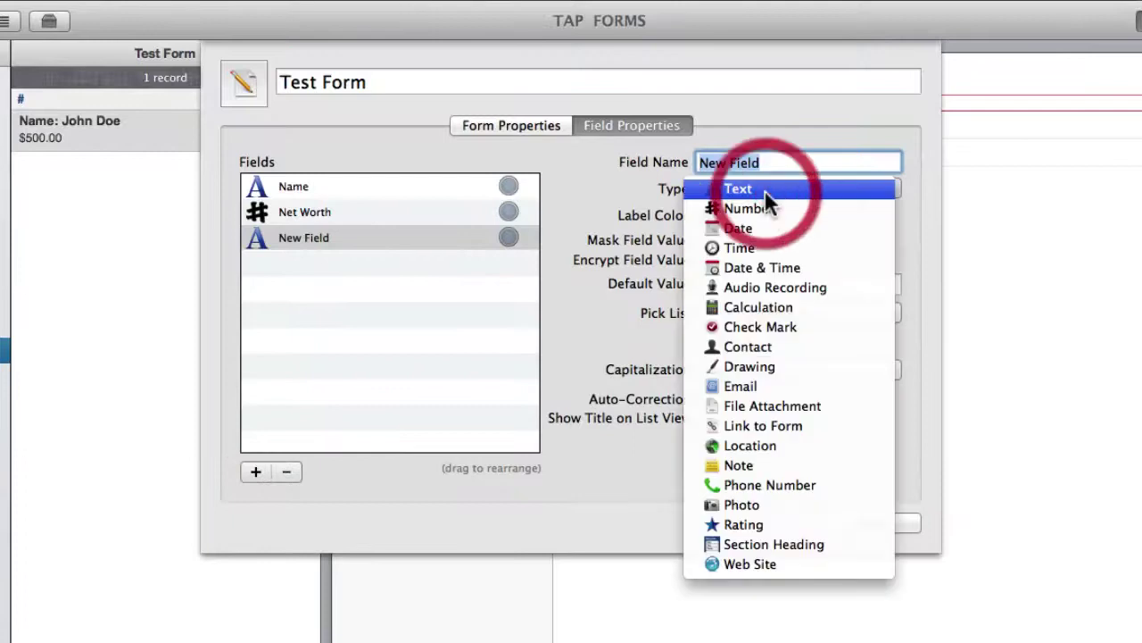
{"action": "left_click", "coordinate": [769, 225]}
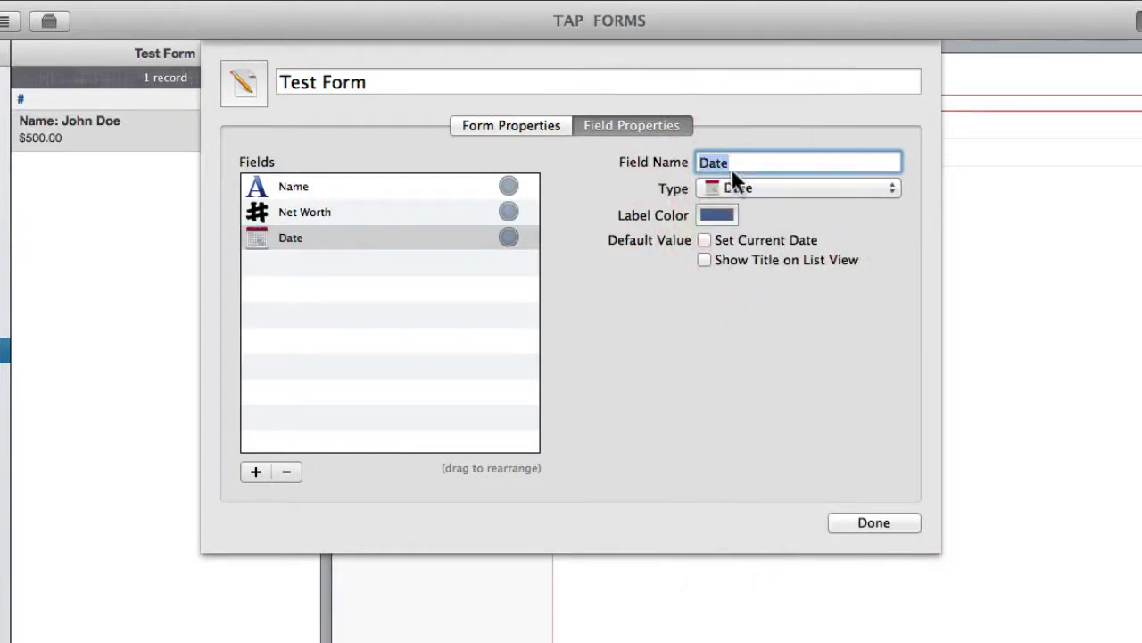
{"action": "type", "text": "Birth Date"}
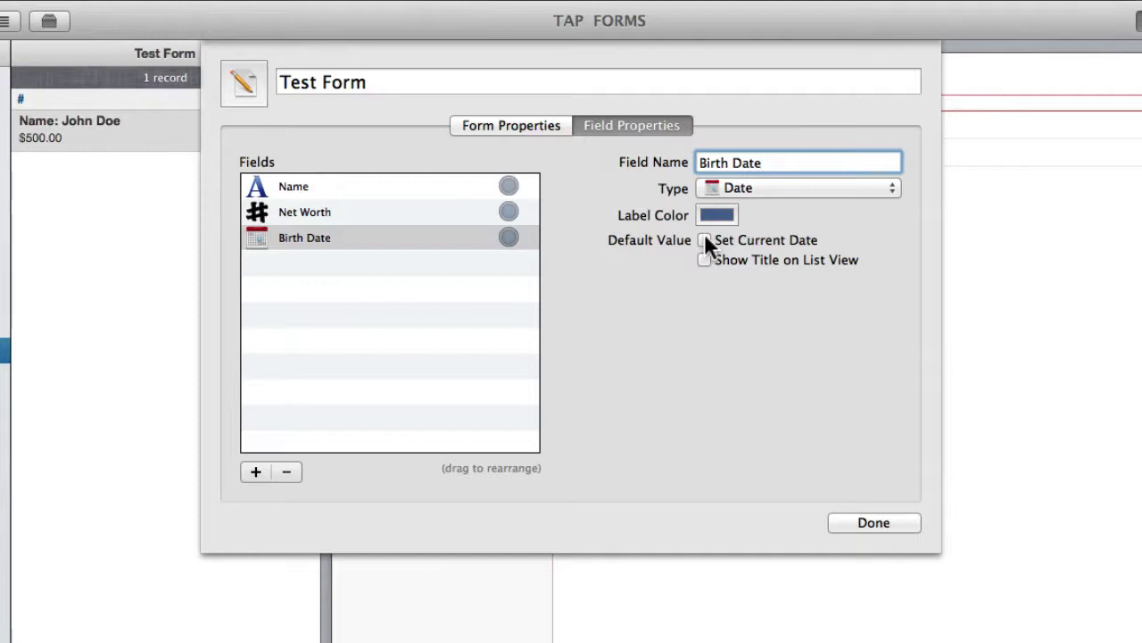
Add a Time field and a Date & Time field, then one more new field.
{"action": "left_click", "coordinate": [256, 471]}
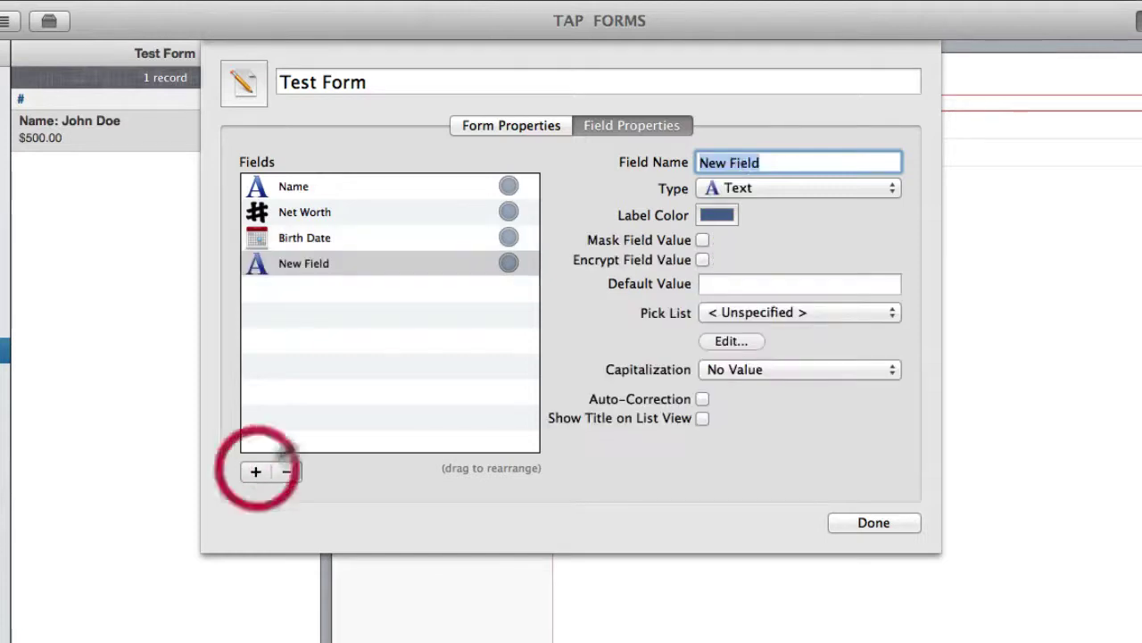
{"action": "left_click", "coordinate": [765, 179]}
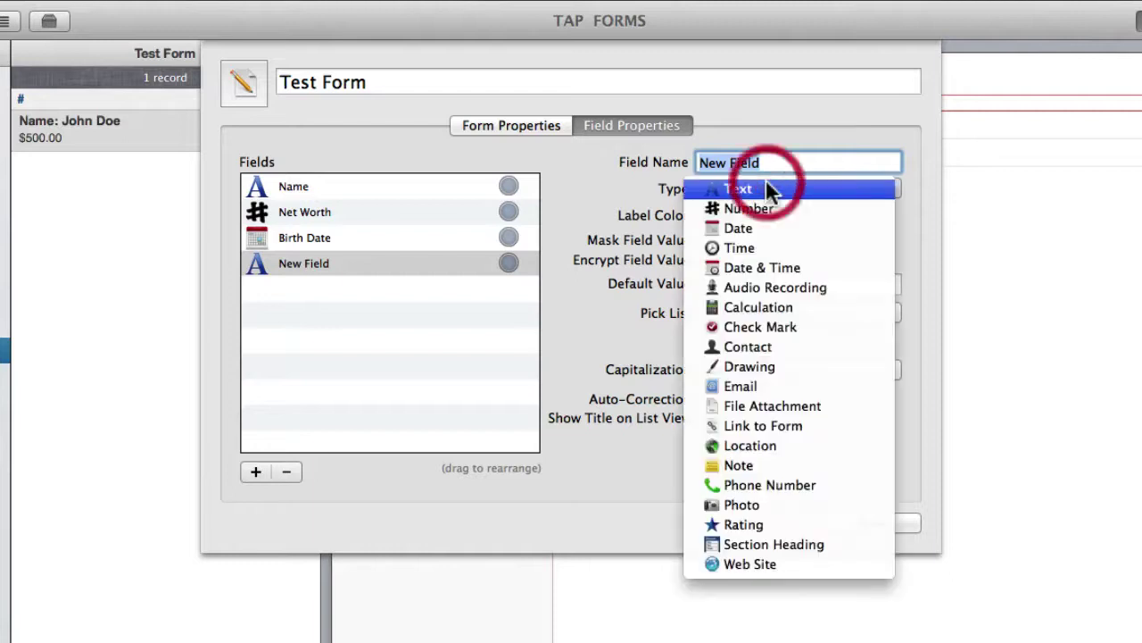
{"action": "left_click", "coordinate": [769, 247]}
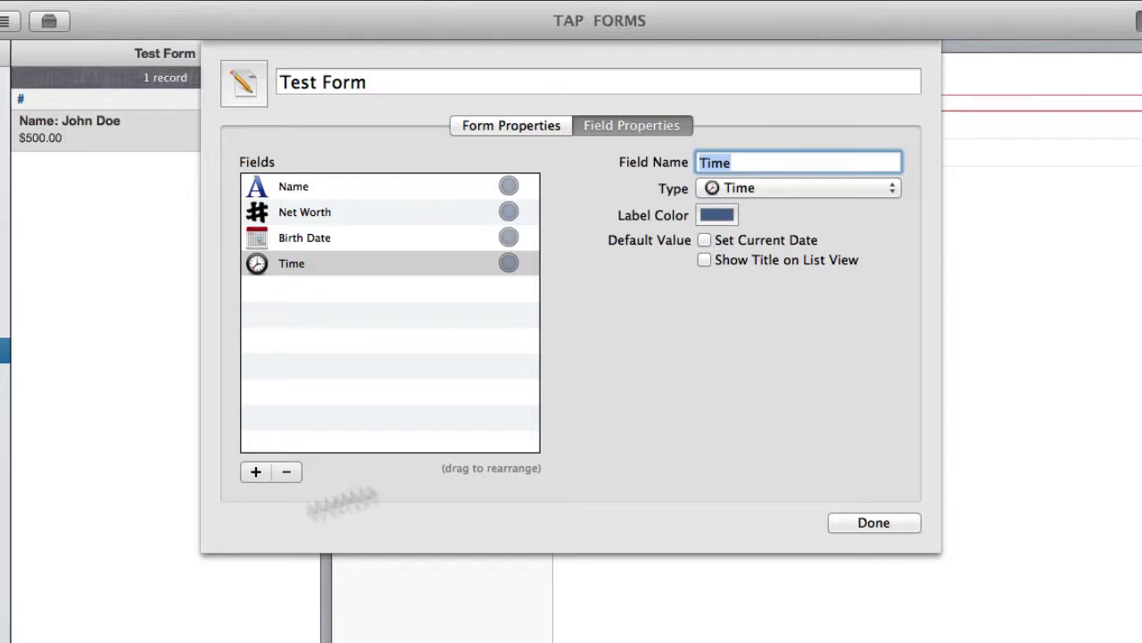
{"action": "left_click", "coordinate": [254, 473]}
{"action": "left_click", "coordinate": [732, 188]}
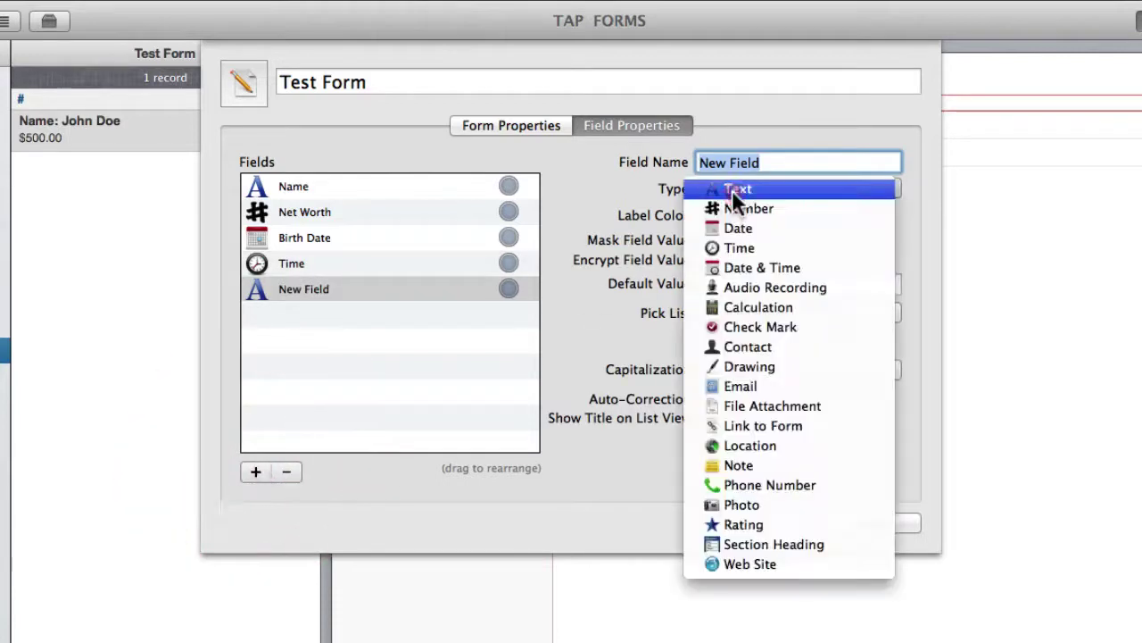
{"action": "left_click", "coordinate": [776, 271]}
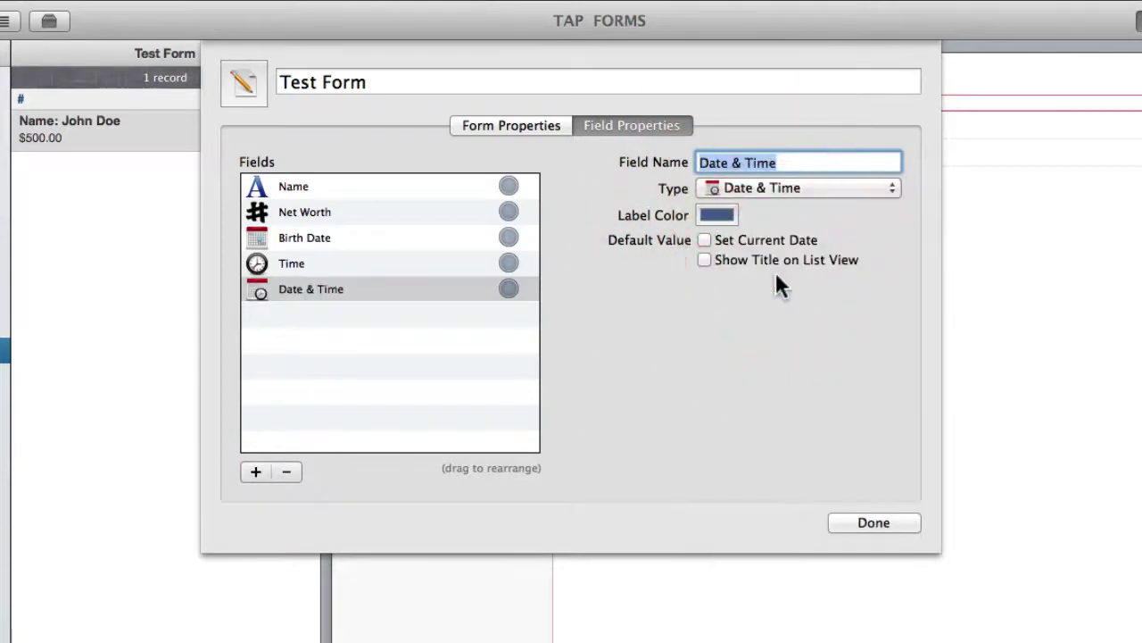
{"action": "left_click", "coordinate": [255, 471]}
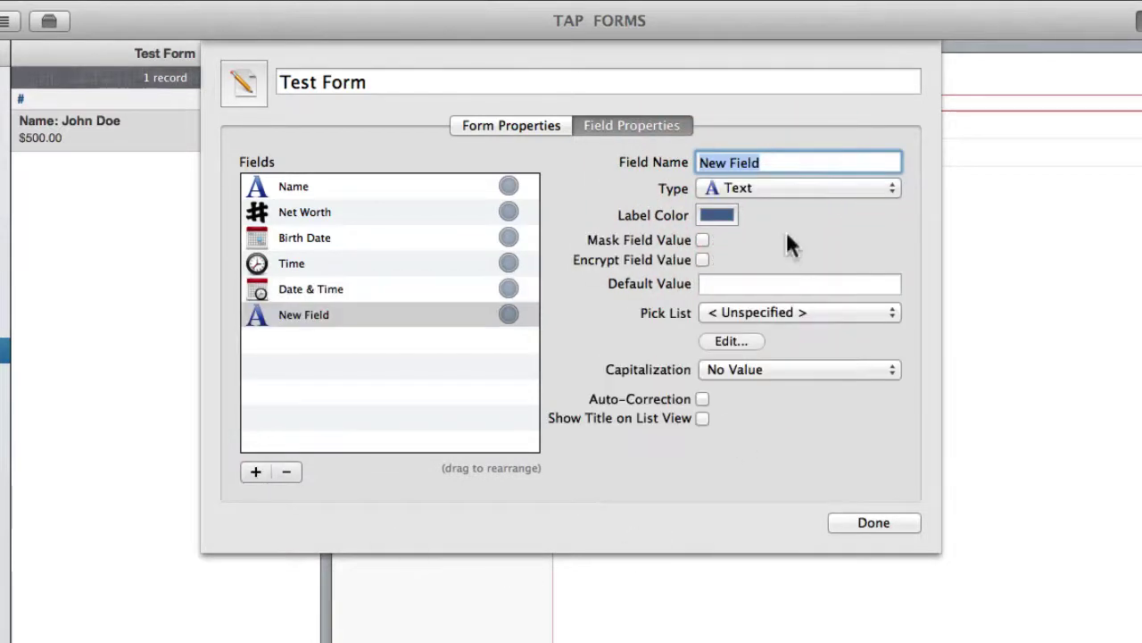
Make the newest field a Check Mark field named 'Married?'.
{"action": "left_click", "coordinate": [768, 188]}
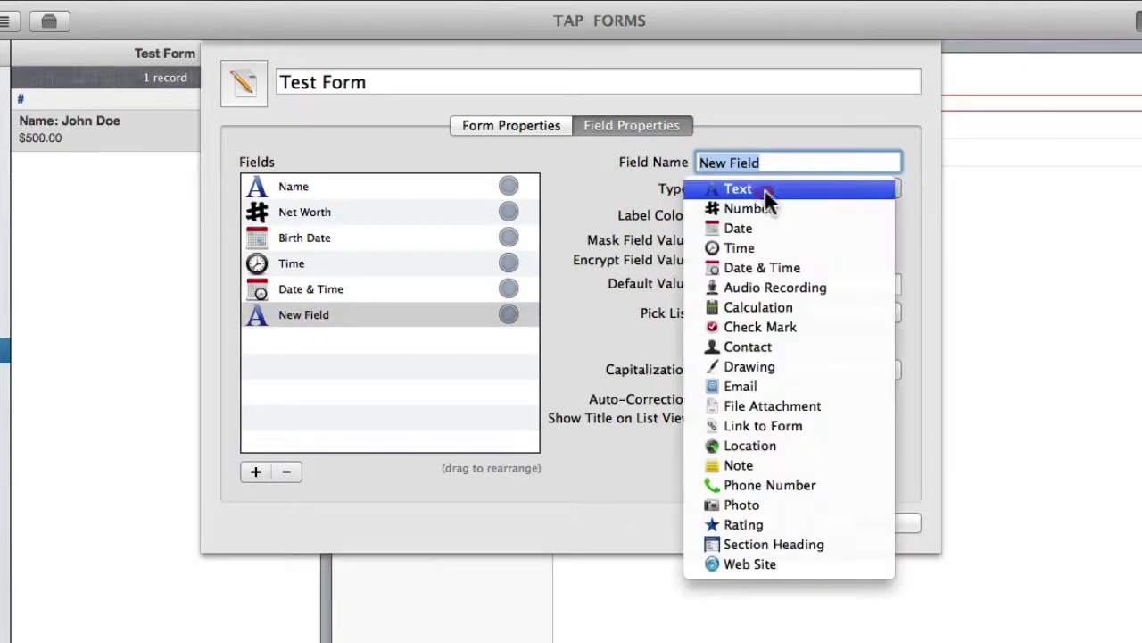
{"action": "left_click", "coordinate": [811, 323]}
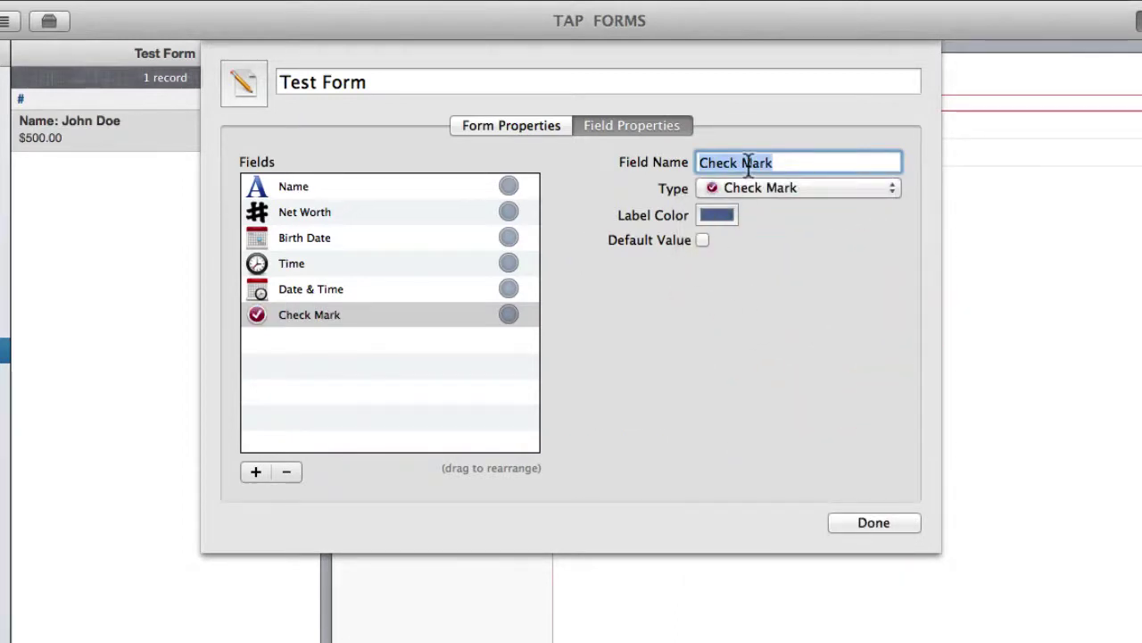
{"action": "type", "text": "Married?"}
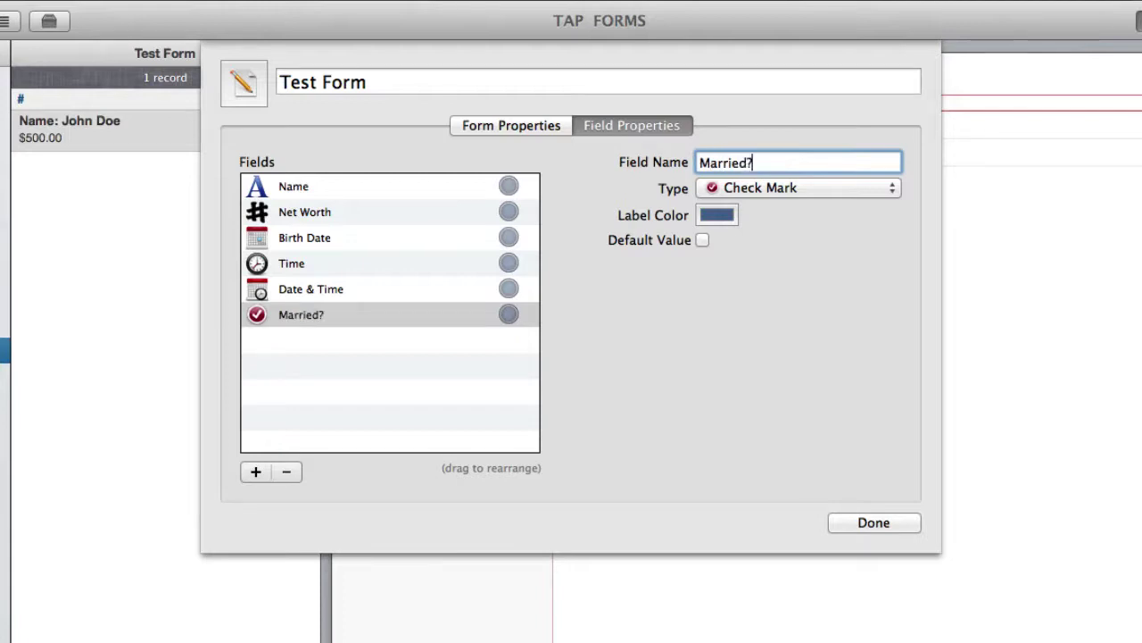
Add a Contact field to the form.
{"action": "left_click", "coordinate": [249, 466]}
{"action": "left_click", "coordinate": [779, 193]}
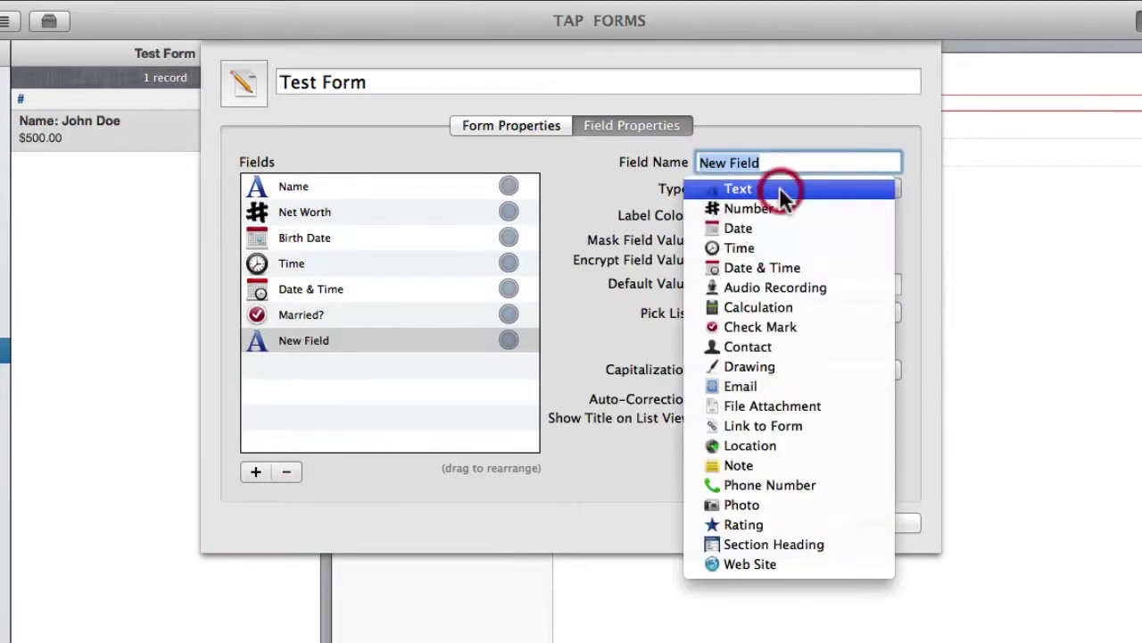
{"action": "left_click", "coordinate": [789, 341]}
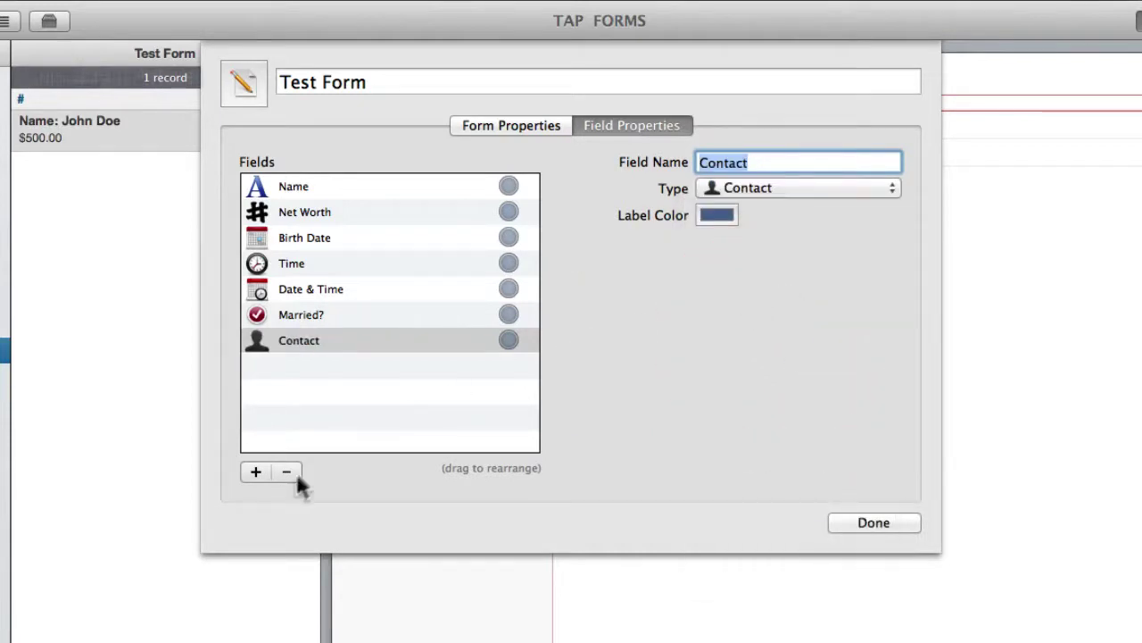
Add a Drawing field, then change its type to Email.
{"action": "left_click", "coordinate": [252, 474]}
{"action": "left_click", "coordinate": [757, 183]}
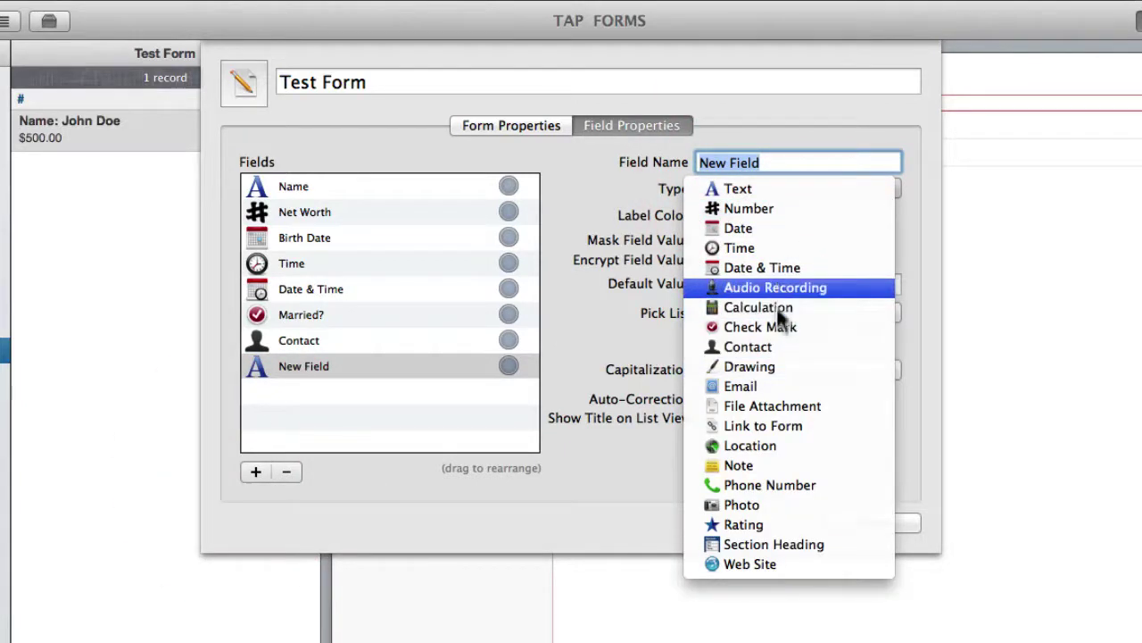
{"action": "left_click", "coordinate": [768, 364]}
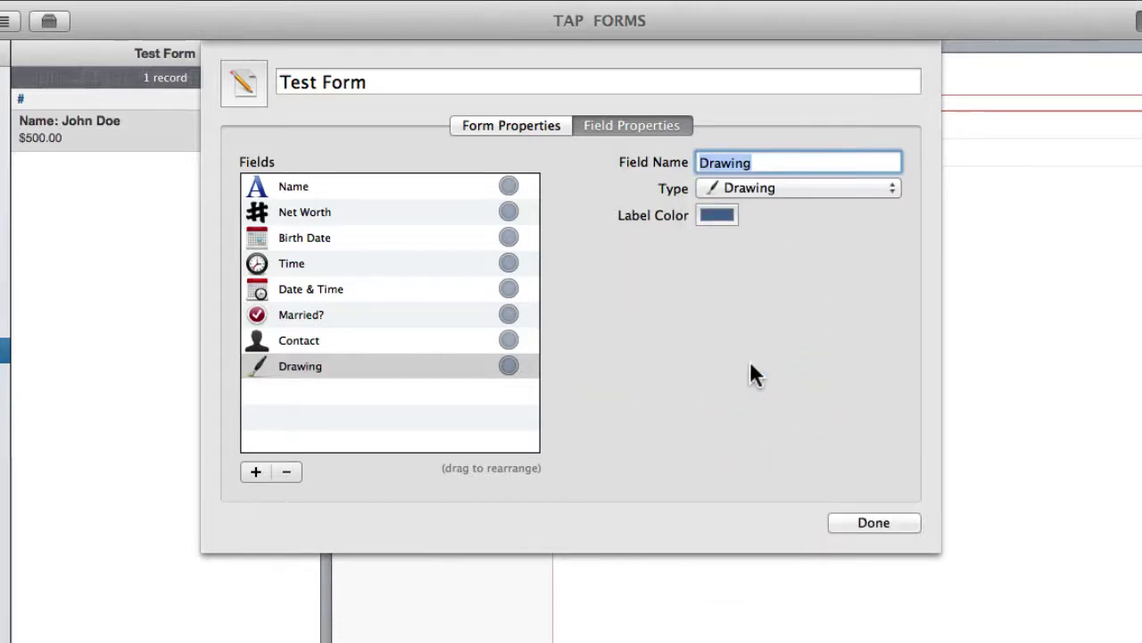
{"action": "left_click", "coordinate": [774, 189]}
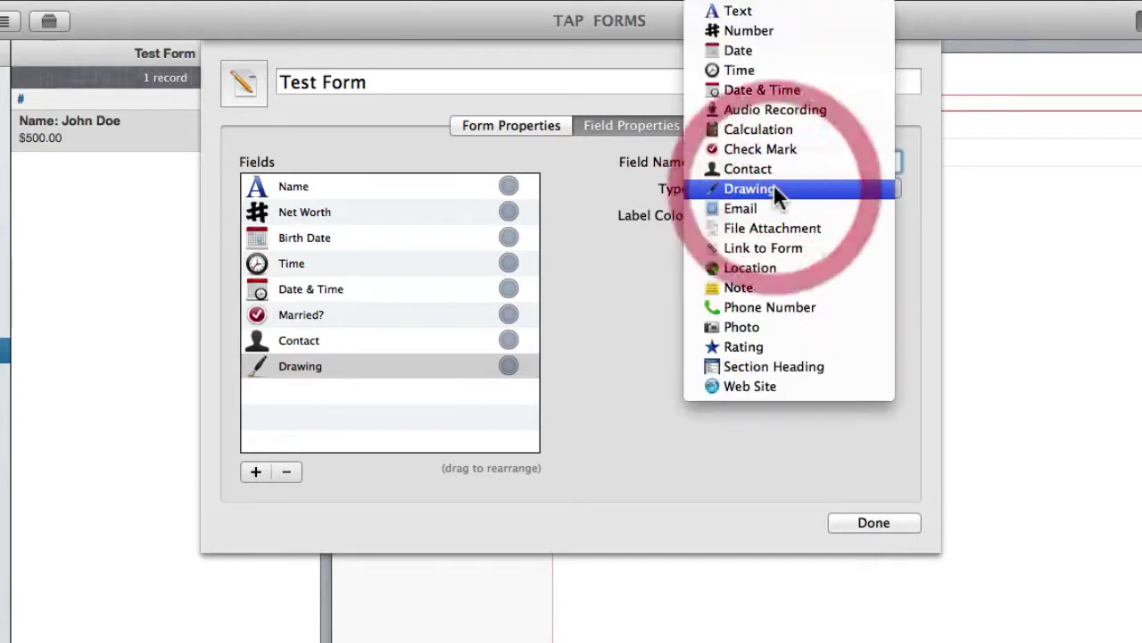
{"action": "left_click", "coordinate": [750, 185]}
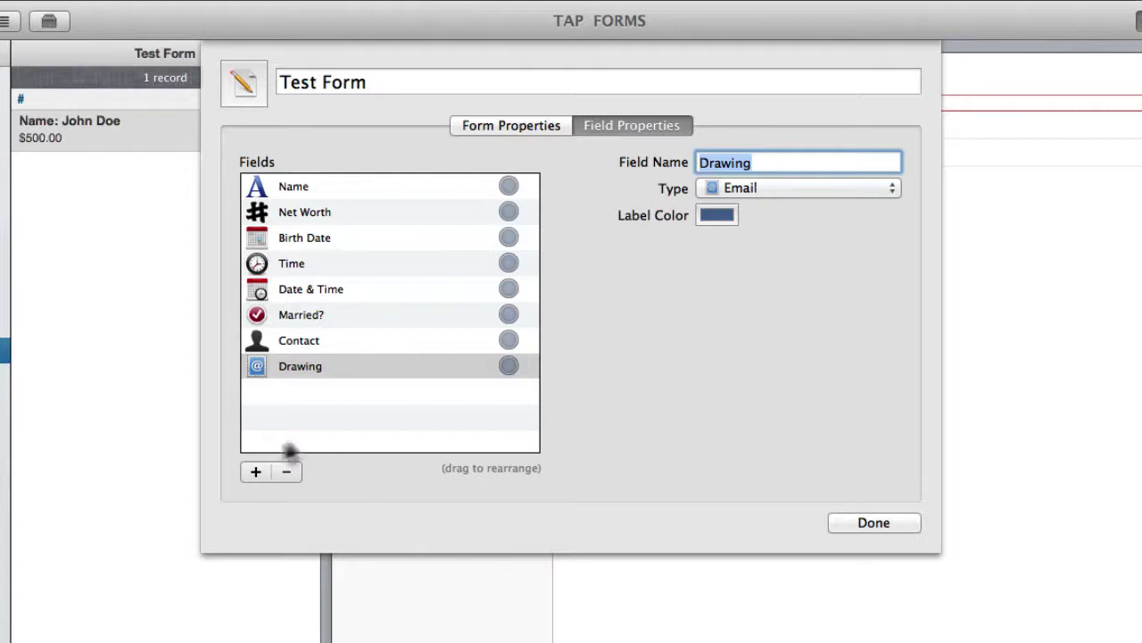
Add File Attachment, Location and Note fields, plus one more new field.
{"action": "left_click", "coordinate": [255, 471]}
{"action": "left_click", "coordinate": [789, 189]}
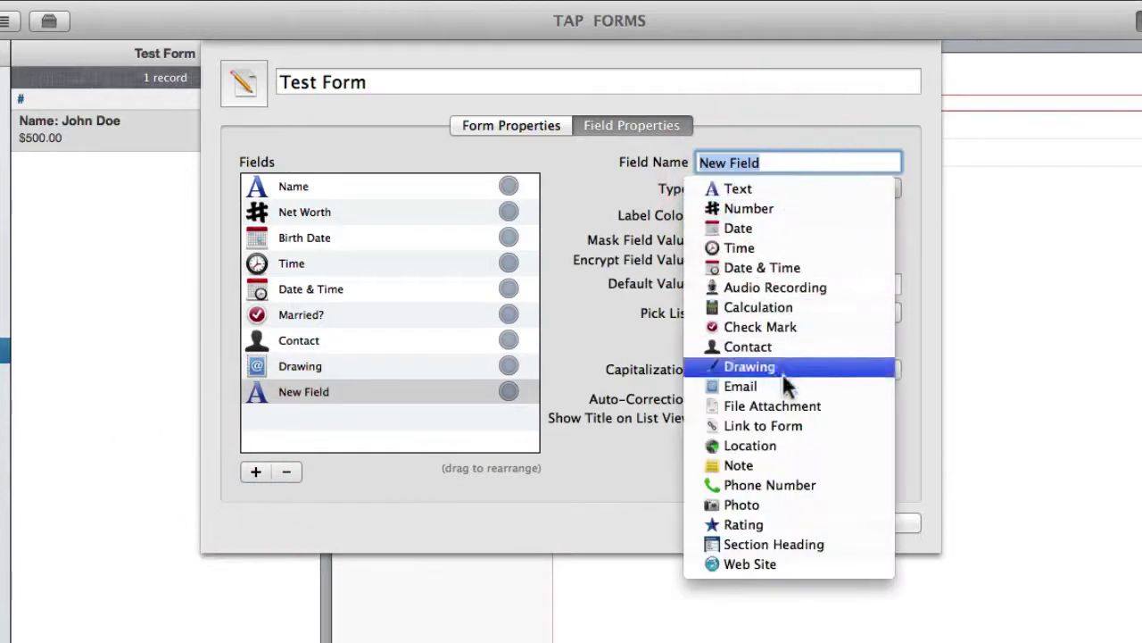
{"action": "left_click", "coordinate": [788, 404]}
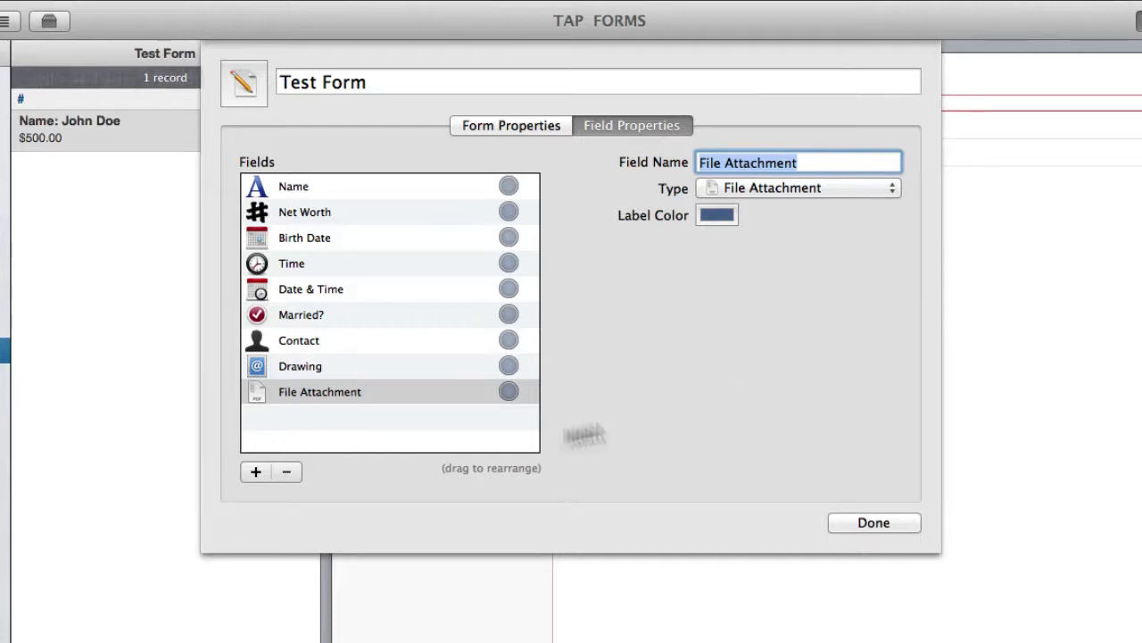
{"action": "left_click", "coordinate": [255, 471]}
{"action": "left_click", "coordinate": [773, 183]}
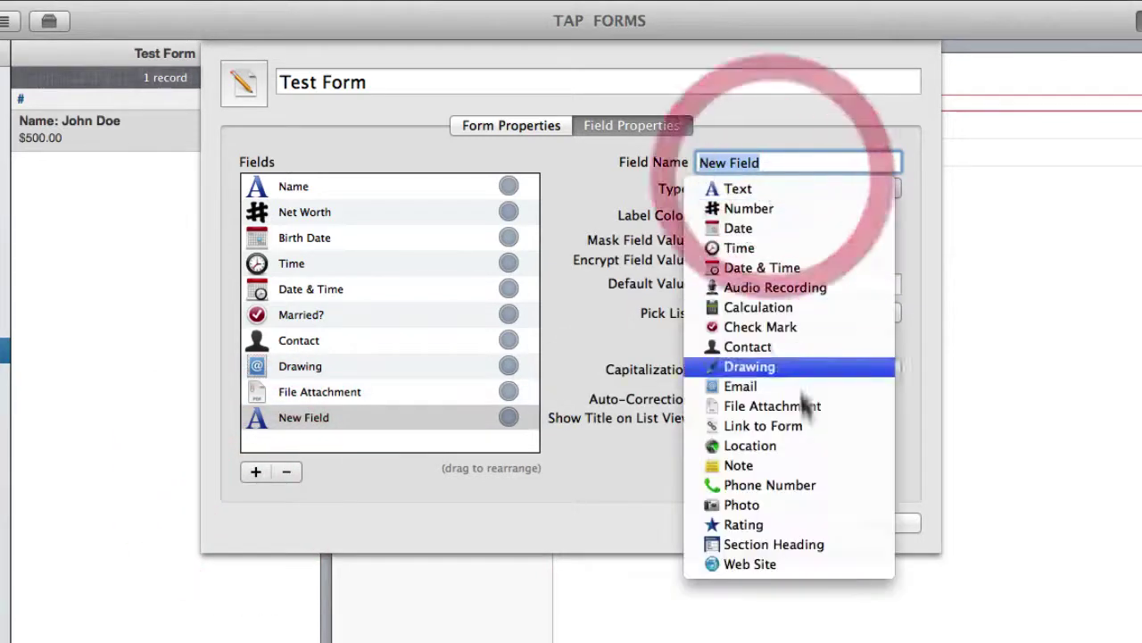
{"action": "left_click", "coordinate": [777, 444]}
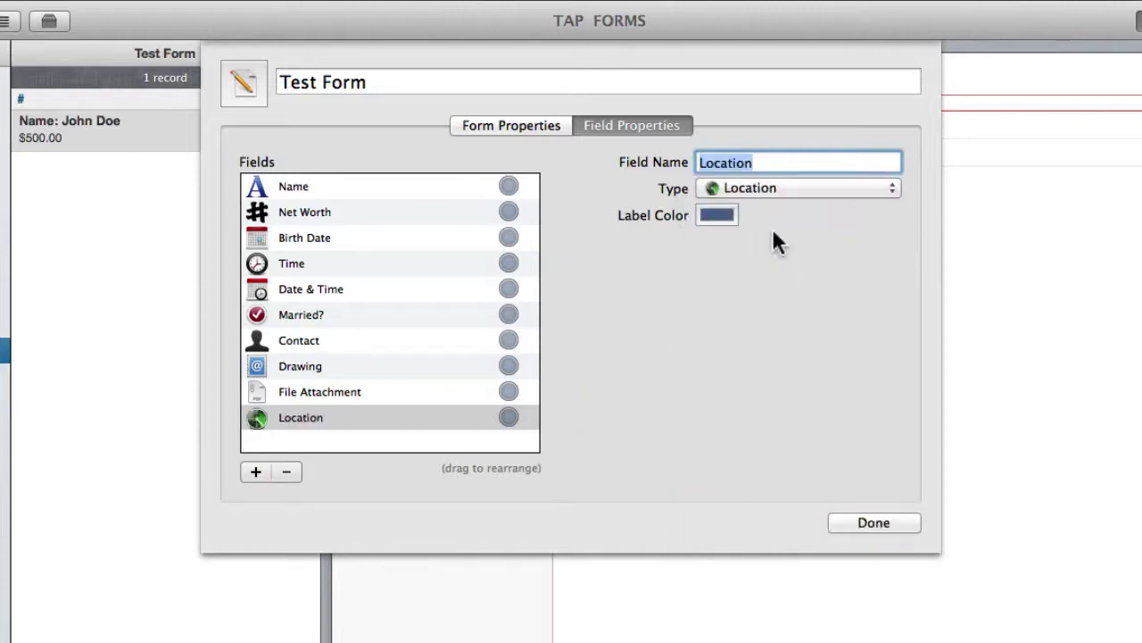
{"action": "left_click", "coordinate": [256, 471]}
{"action": "left_click", "coordinate": [803, 189]}
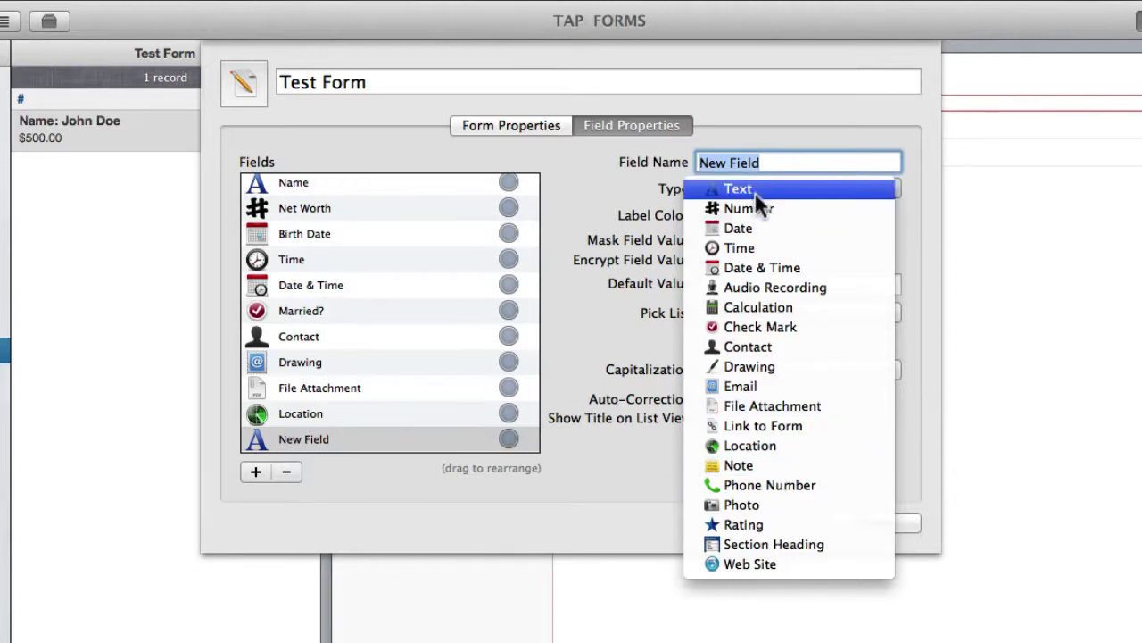
{"action": "left_click", "coordinate": [739, 465]}
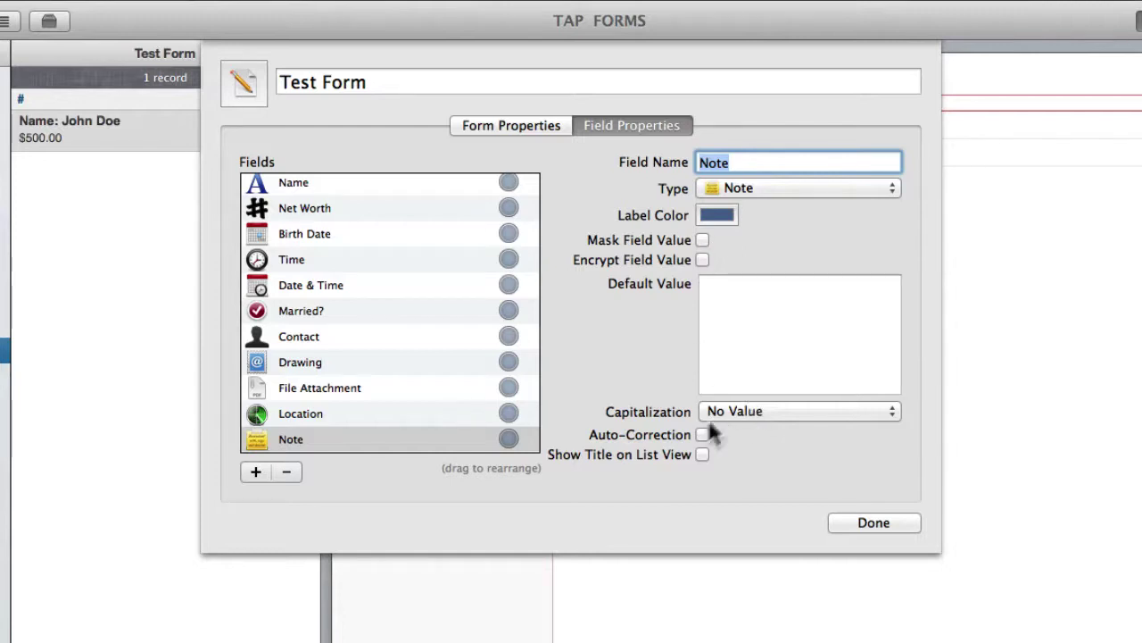
{"action": "left_click", "coordinate": [256, 472]}
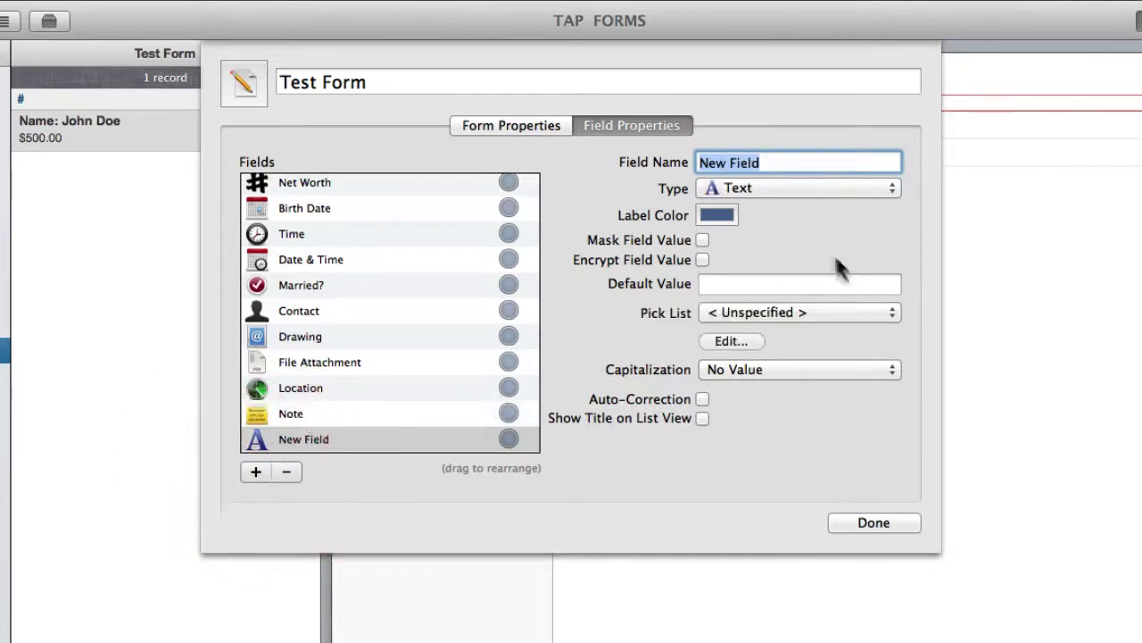
Make the new field a Phone Number field, then add Photo and Rating fields.
{"action": "left_click", "coordinate": [799, 187]}
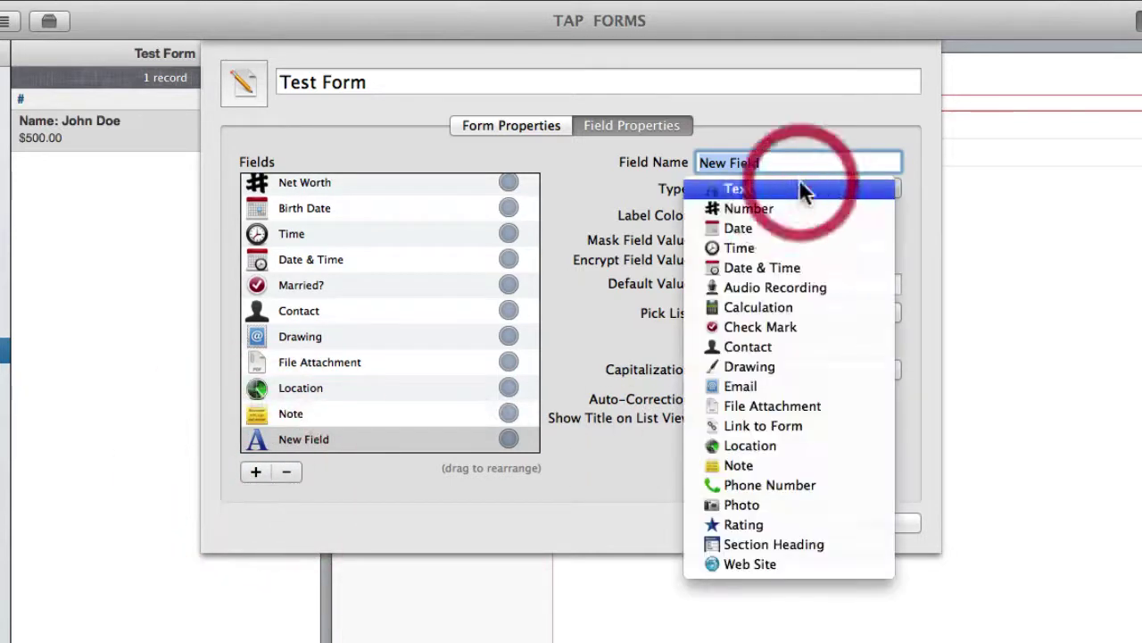
{"action": "left_click", "coordinate": [798, 483]}
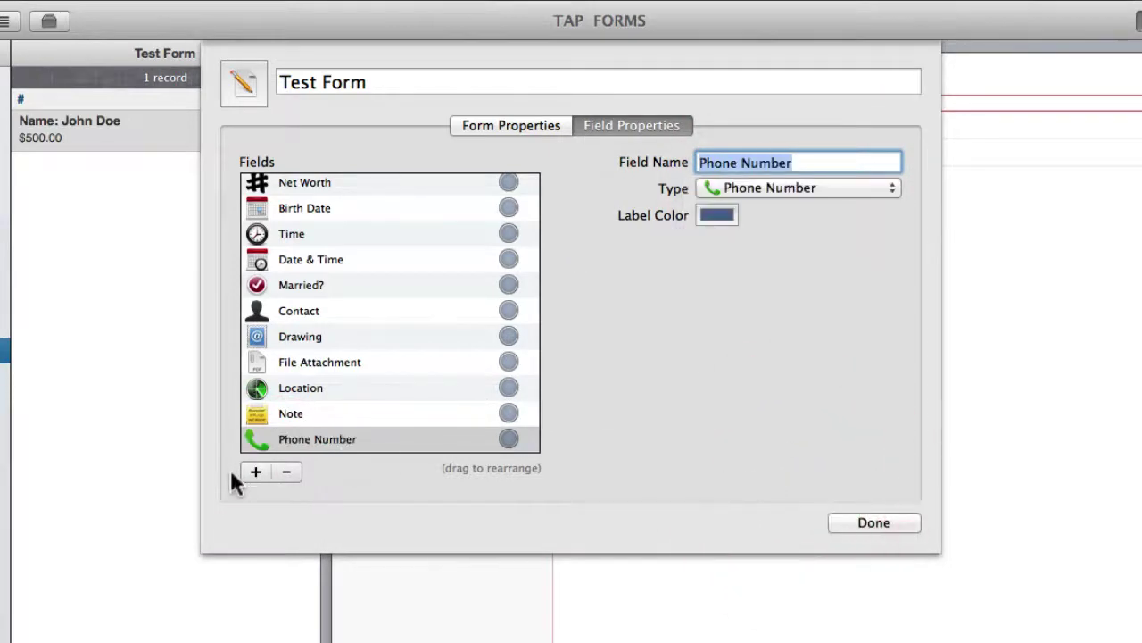
{"action": "left_click", "coordinate": [257, 471]}
{"action": "left_click", "coordinate": [799, 188]}
{"action": "left_click", "coordinate": [799, 502]}
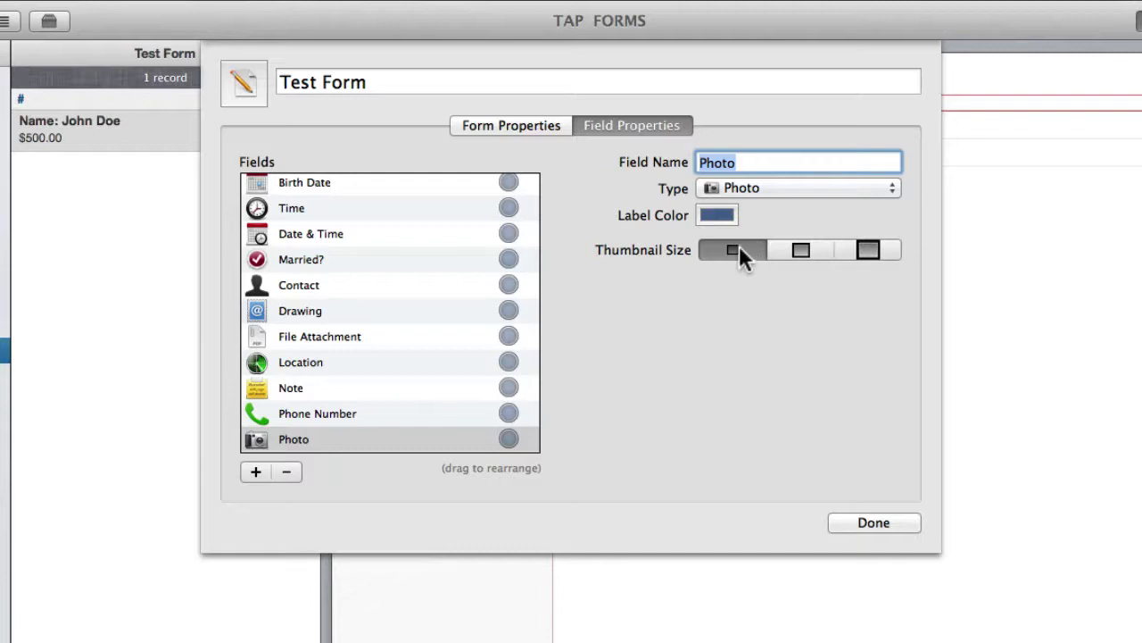
{"action": "left_click", "coordinate": [256, 471]}
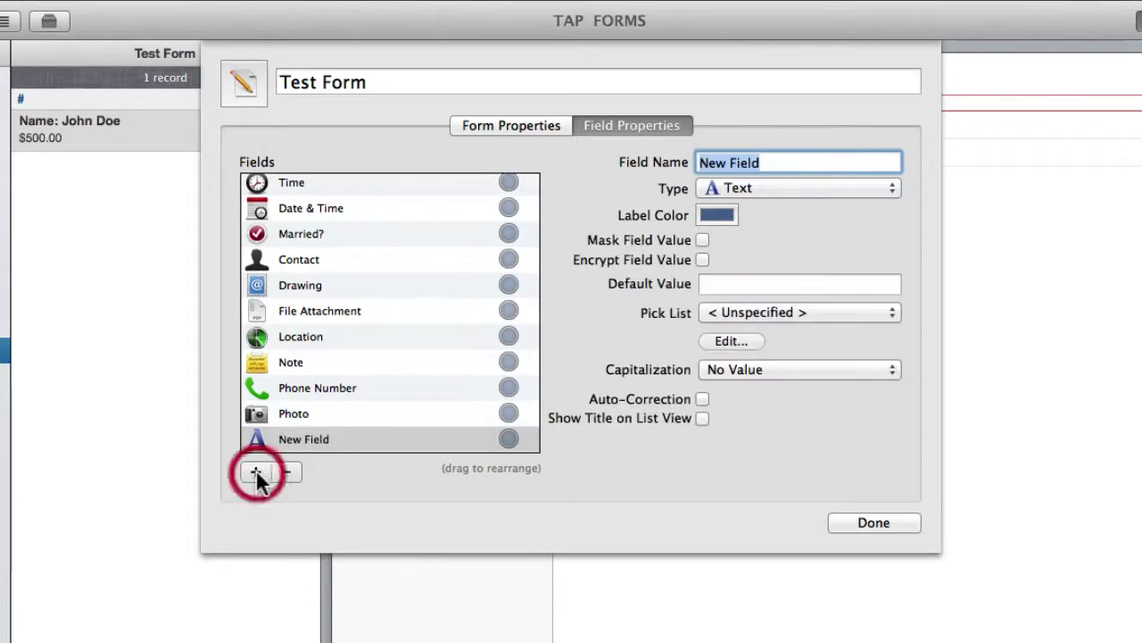
{"action": "left_click", "coordinate": [731, 187]}
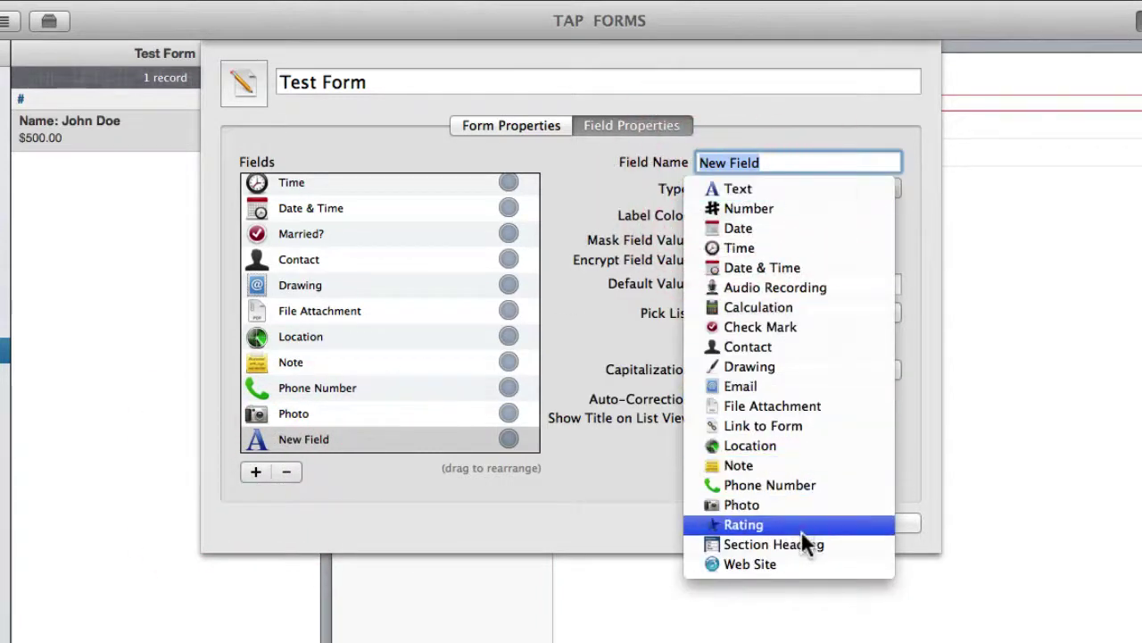
{"action": "left_click", "coordinate": [800, 526]}
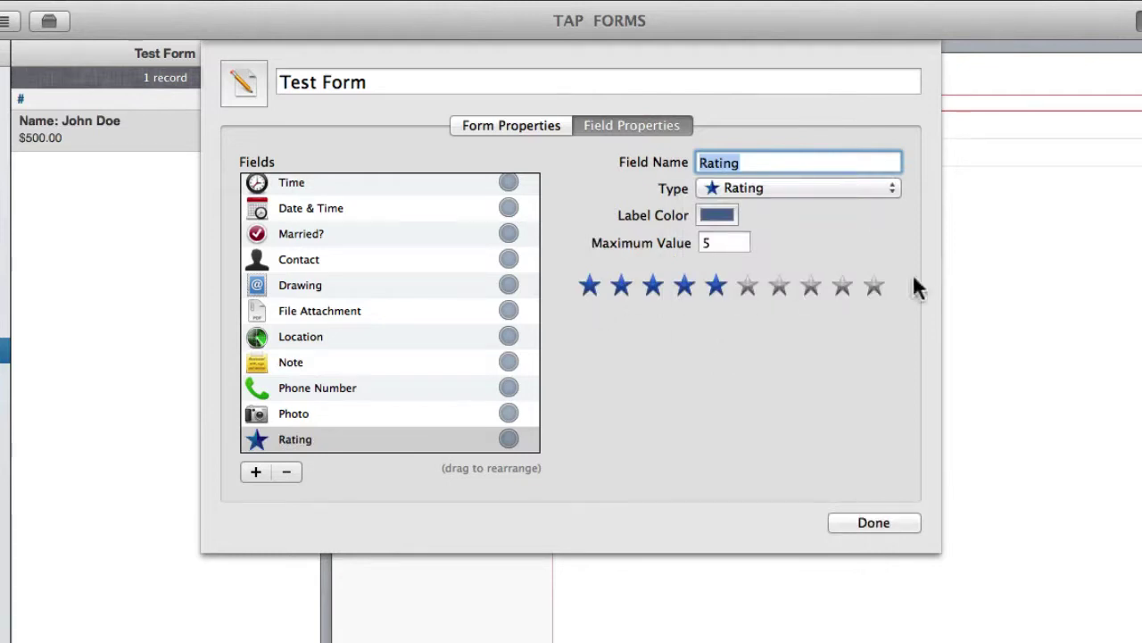
Set the Rating field's maximum value to 9 stars.
{"action": "left_click", "coordinate": [875, 285]}
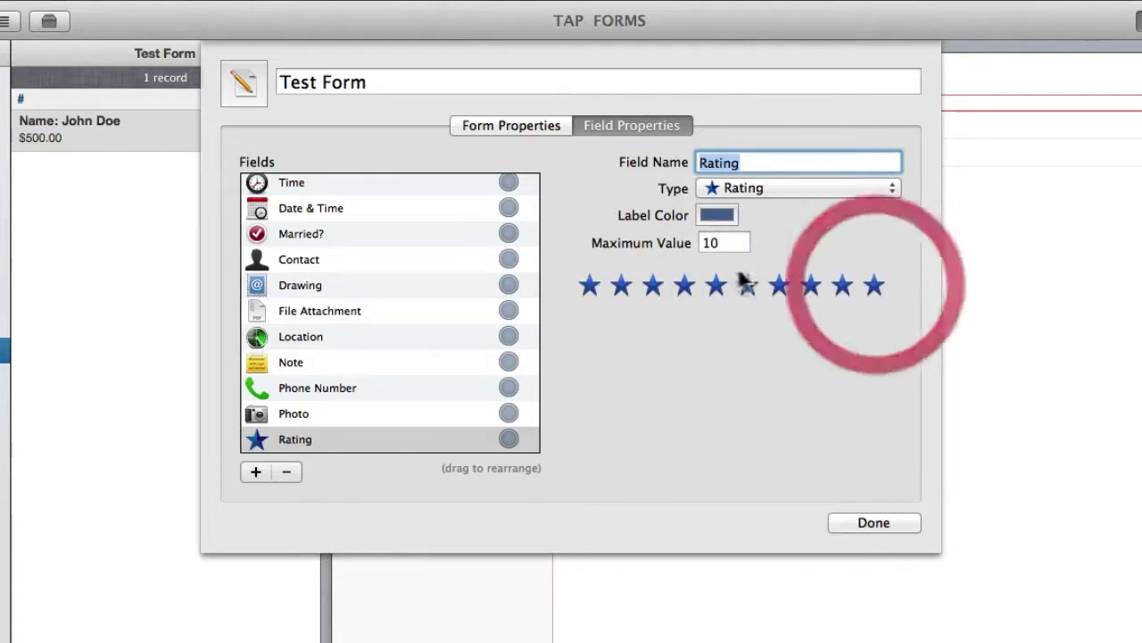
{"action": "left_click", "coordinate": [622, 287]}
{"action": "left_click", "coordinate": [840, 286]}
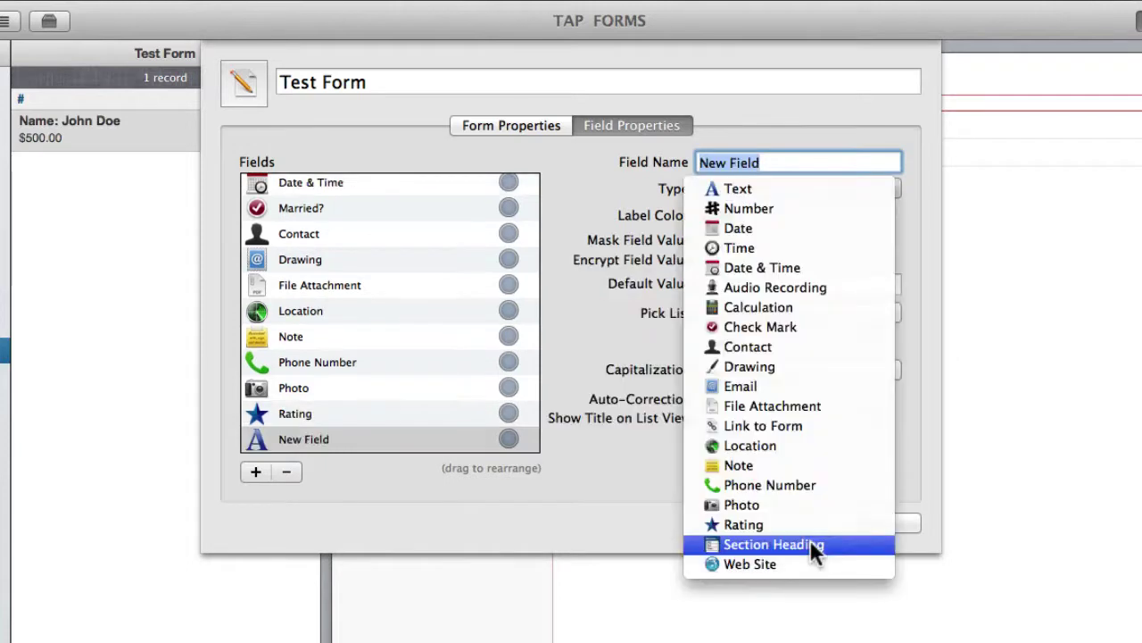
Make the new field a 'Further Info' section heading and move it below Name.
{"action": "left_click", "coordinate": [808, 616]}
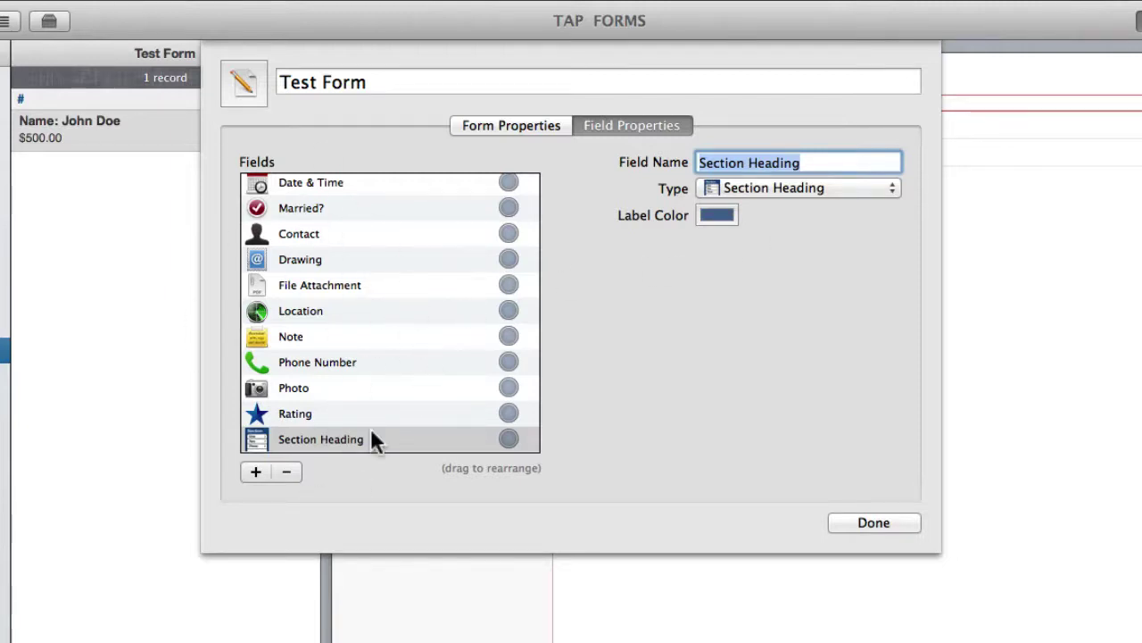
{"action": "type", "text": "F"}
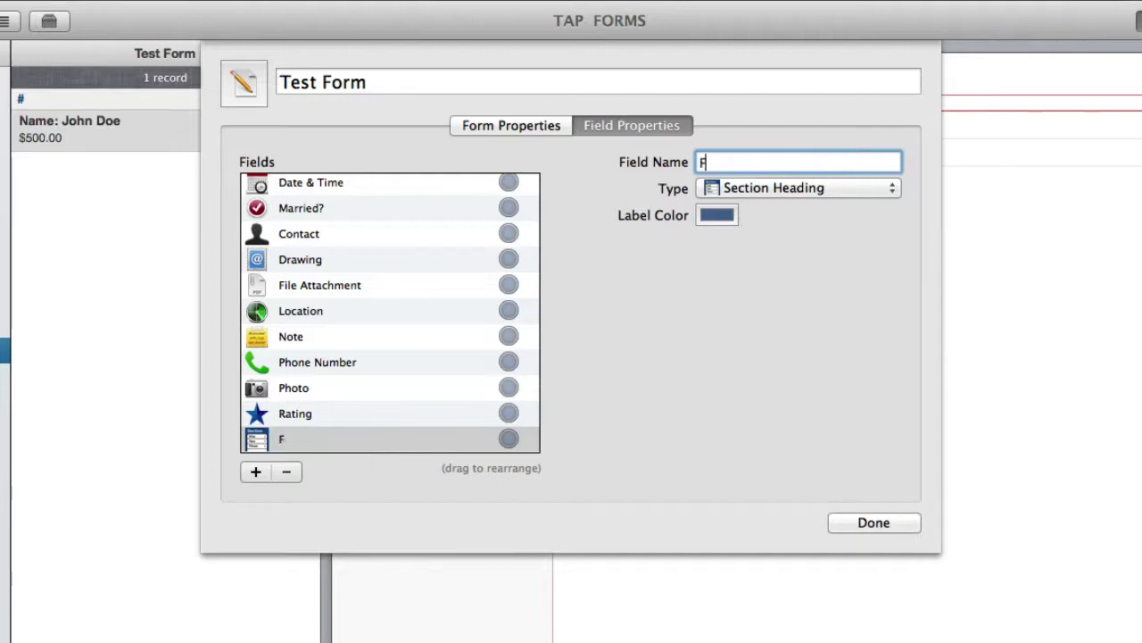
{"action": "type", "text": "urther Info"}
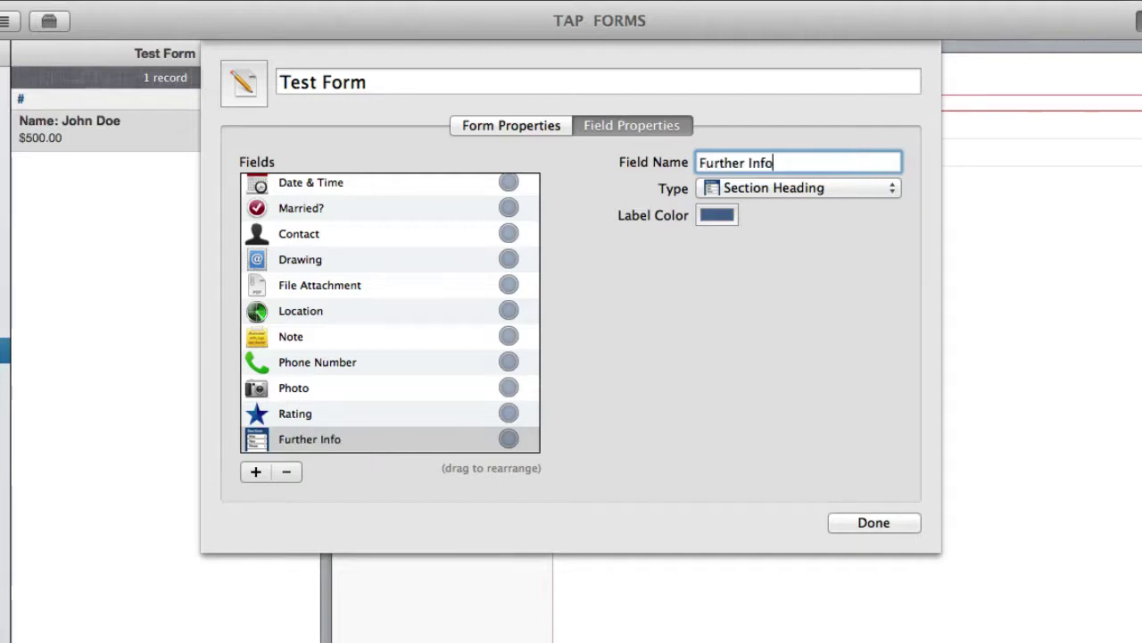
{"action": "left_click", "coordinate": [327, 433]}
{"action": "left_click_drag", "start_coordinate": [327, 436], "coordinate": [323, 198]}
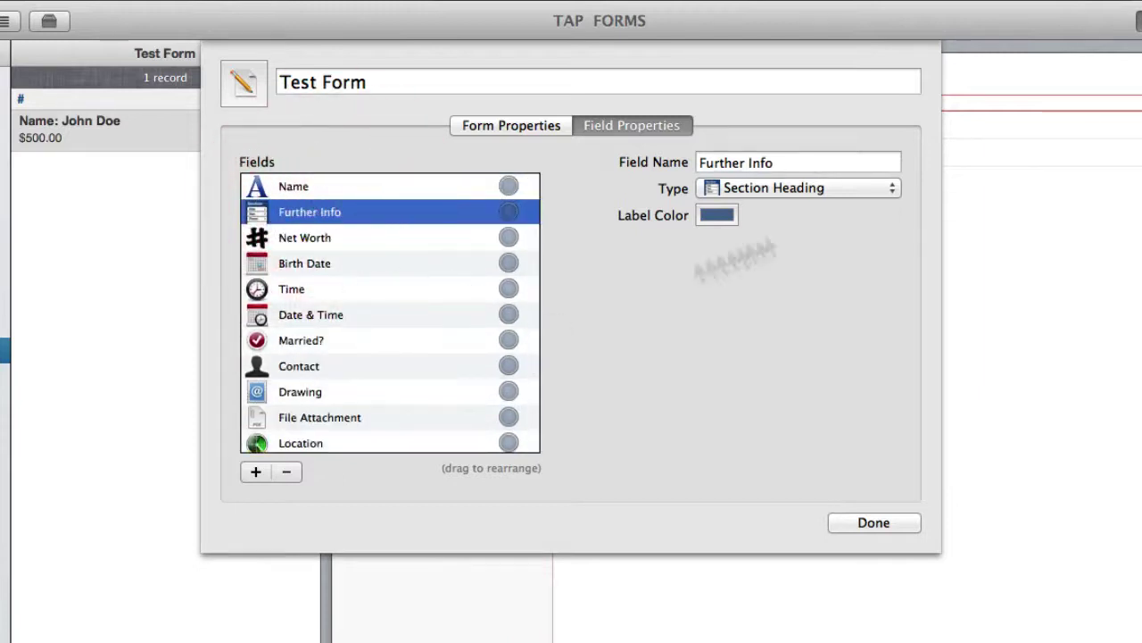
Add an 'Even FURTHER Info' section heading and place it above Location.
{"action": "scroll", "coordinate": [425, 331], "scroll_direction": "down", "scroll_amount": 2}
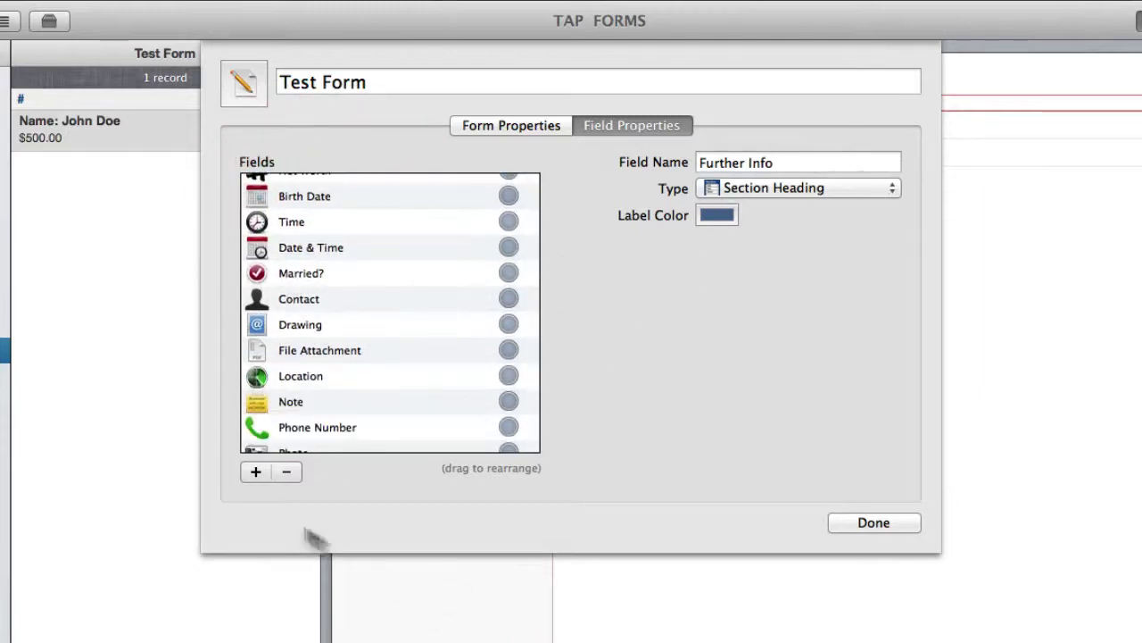
{"action": "left_click", "coordinate": [255, 471]}
{"action": "left_click", "coordinate": [765, 187]}
{"action": "left_click", "coordinate": [816, 617]}
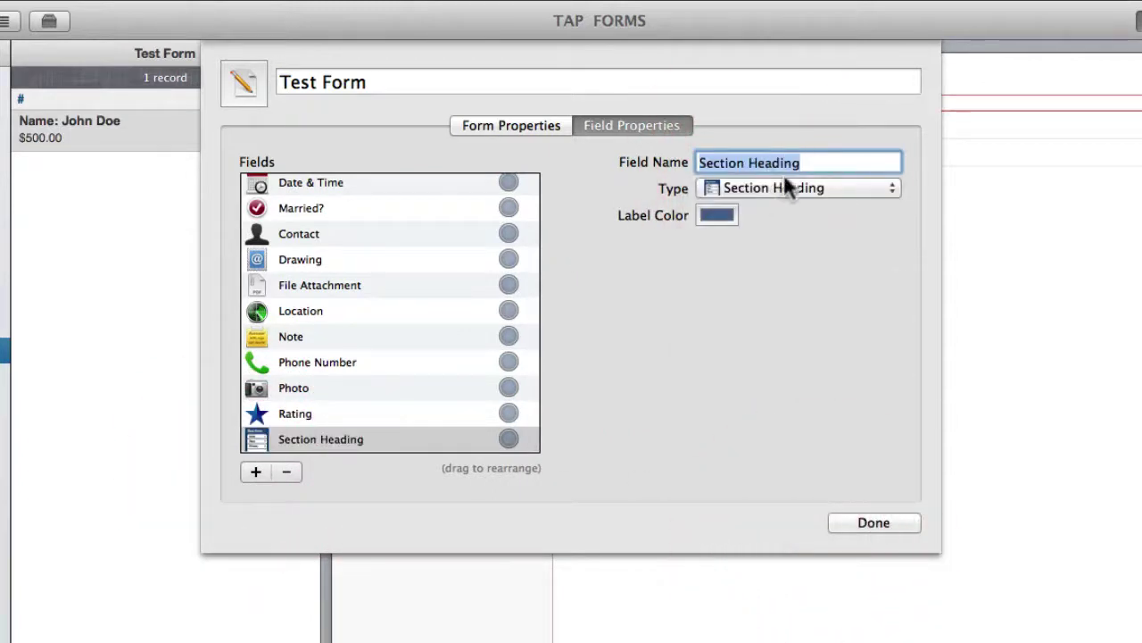
{"action": "type", "text": "Even "}
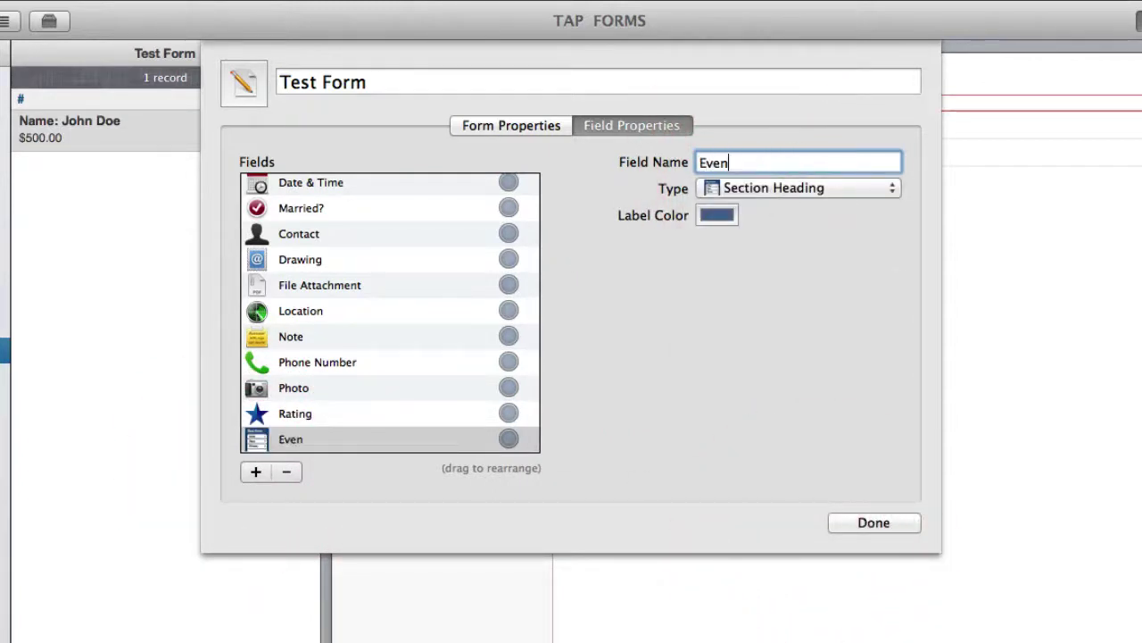
{"action": "type", "text": "FURTHER Info"}
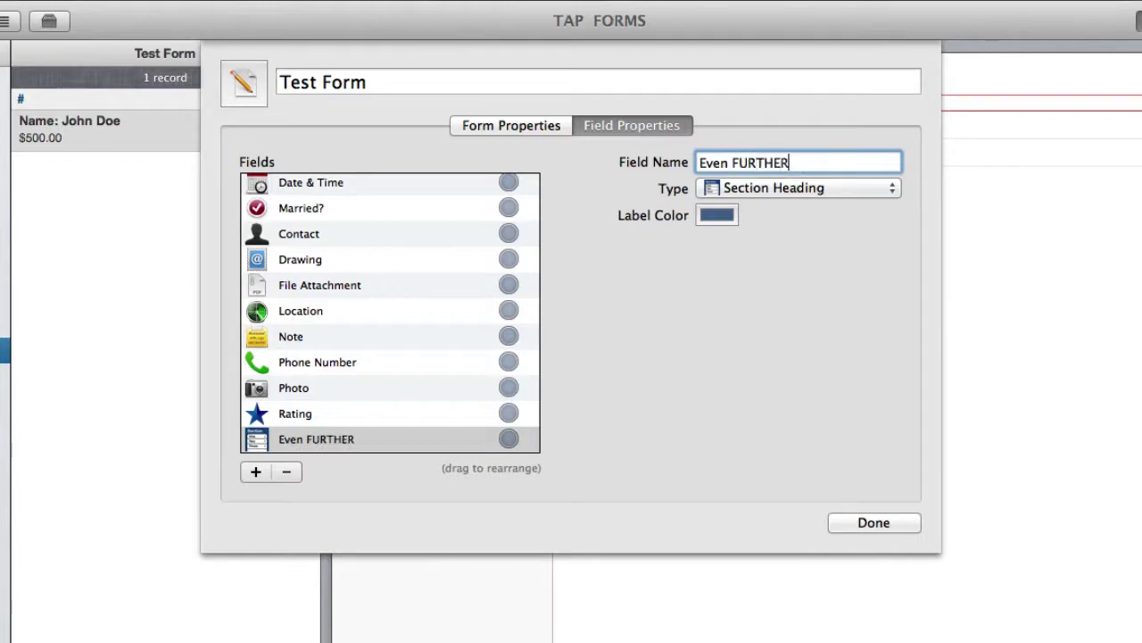
{"action": "left_click", "coordinate": [362, 437]}
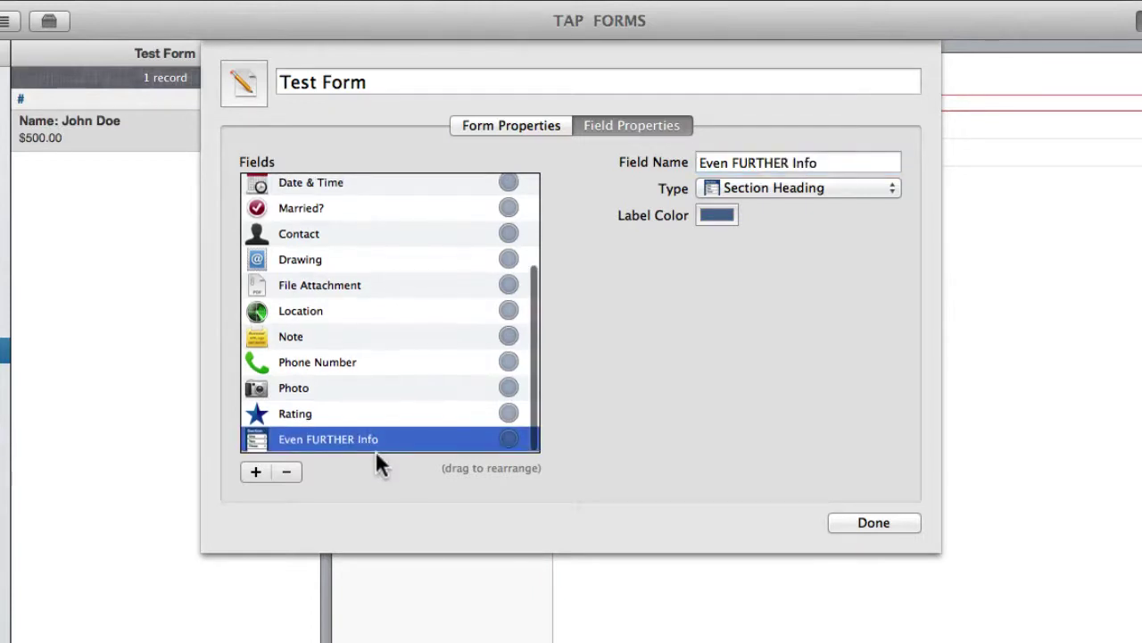
{"action": "left_click_drag", "start_coordinate": [366, 436], "coordinate": [351, 300]}
Add a new field after Rating and make its type Web Site.
{"action": "left_click", "coordinate": [255, 471]}
{"action": "left_click", "coordinate": [803, 188]}
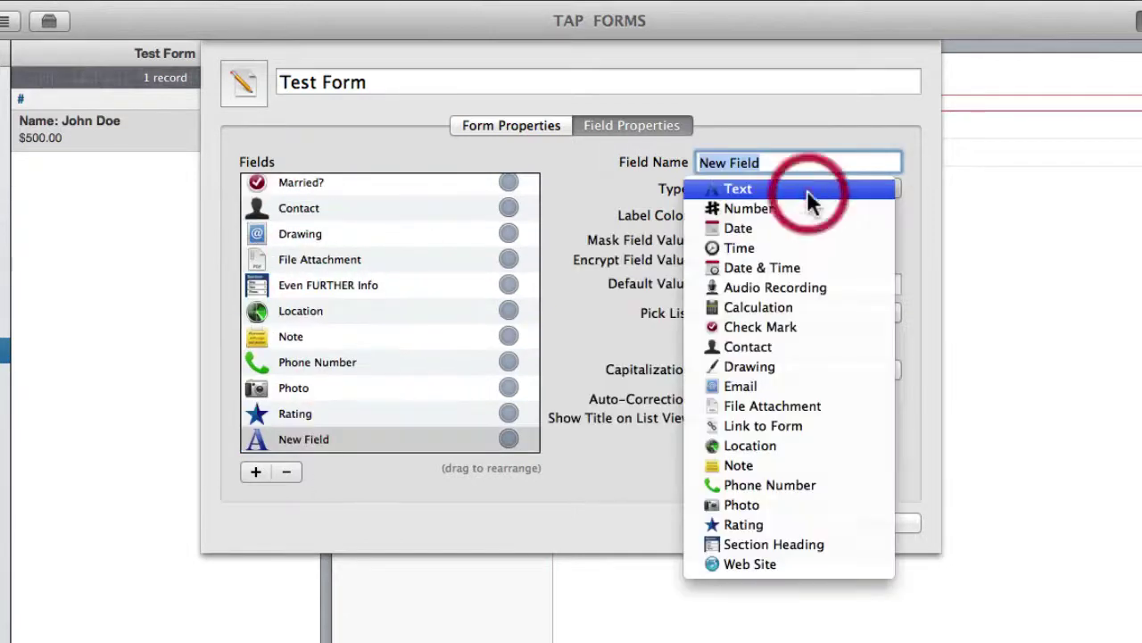
{"action": "left_click", "coordinate": [806, 564]}
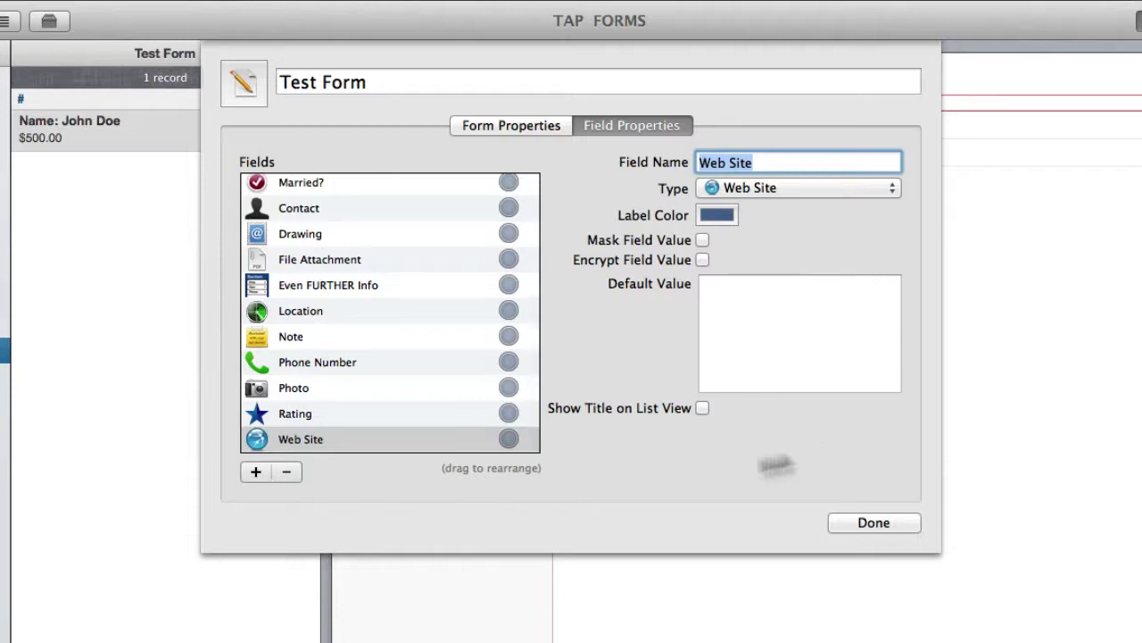
{"action": "scroll", "coordinate": [382, 375], "scroll_direction": "up", "scroll_amount": 5}
{"action": "scroll", "coordinate": [384, 375], "scroll_direction": "down", "scroll_amount": 5}
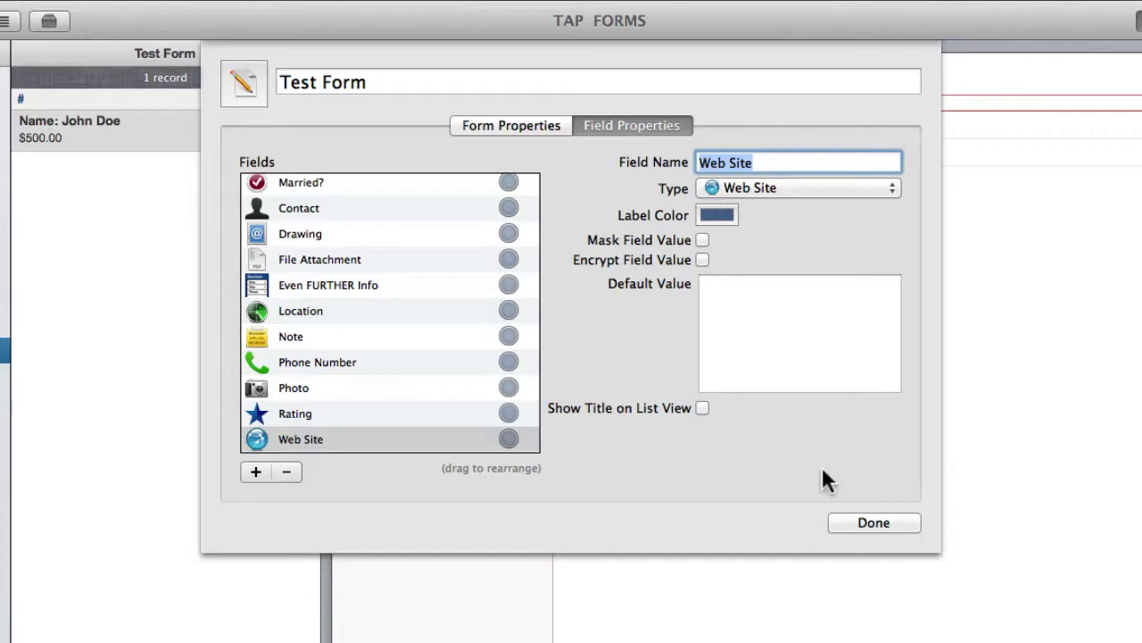
Close the form editor and enter Birth Date as March 16 1987, shown as 1987-03-16.
{"action": "left_click", "coordinate": [874, 522]}
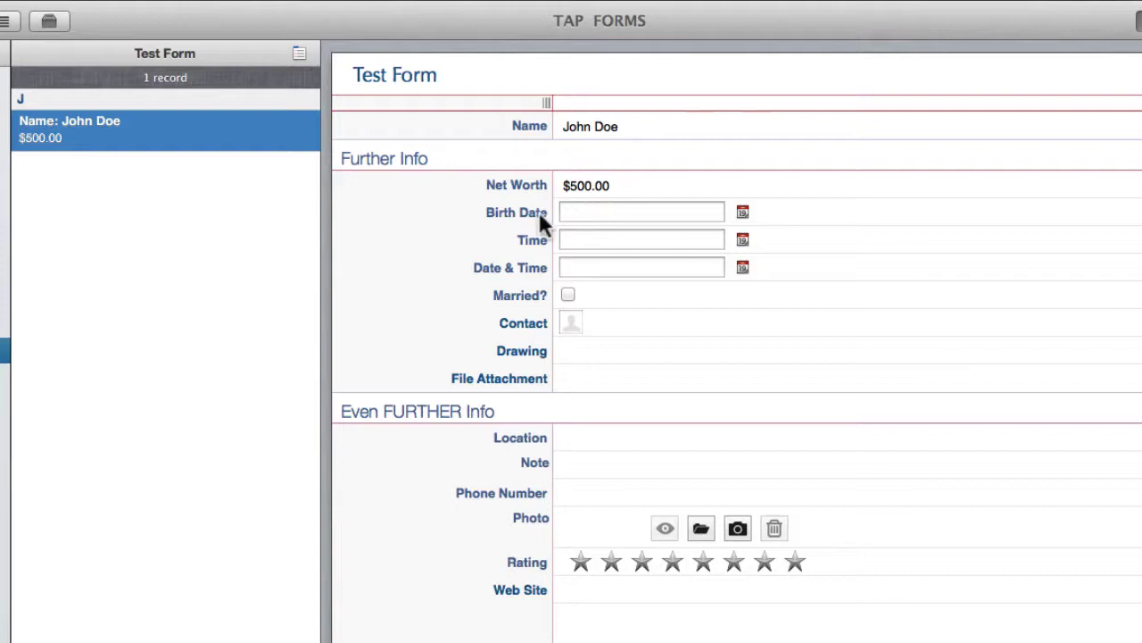
{"action": "left_click", "coordinate": [743, 212]}
{"action": "left_click", "coordinate": [774, 287]}
{"action": "left_click", "coordinate": [774, 286]}
{"action": "left_click", "coordinate": [773, 287]}
{"action": "key", "text": "Escape"}
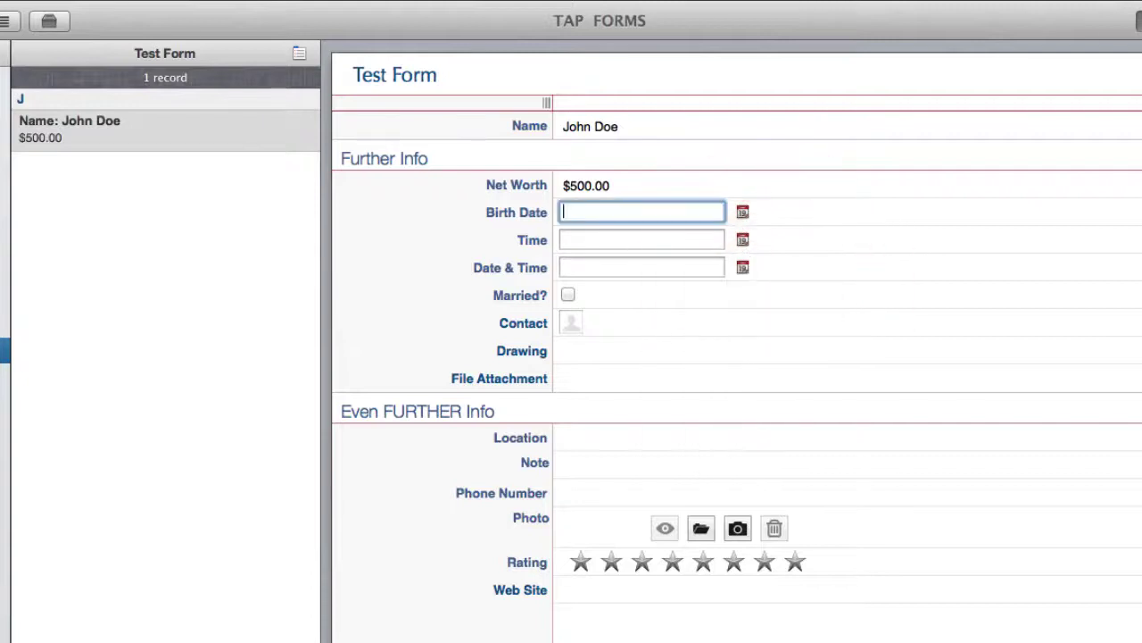
{"action": "type", "text": "March 16 1987"}
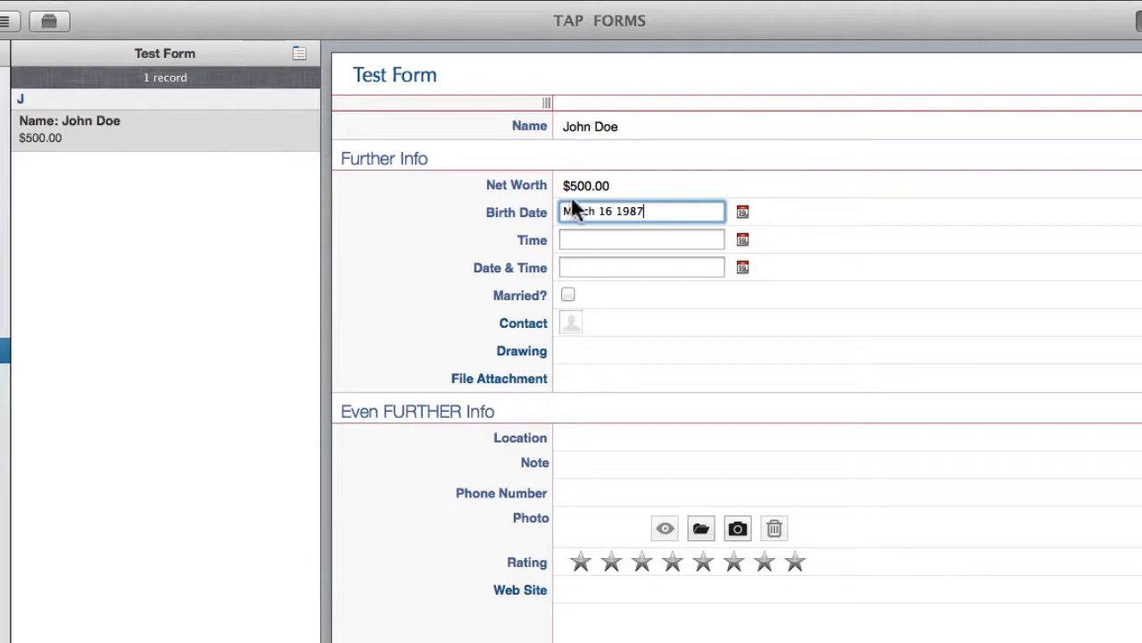
{"action": "key", "text": "Return"}
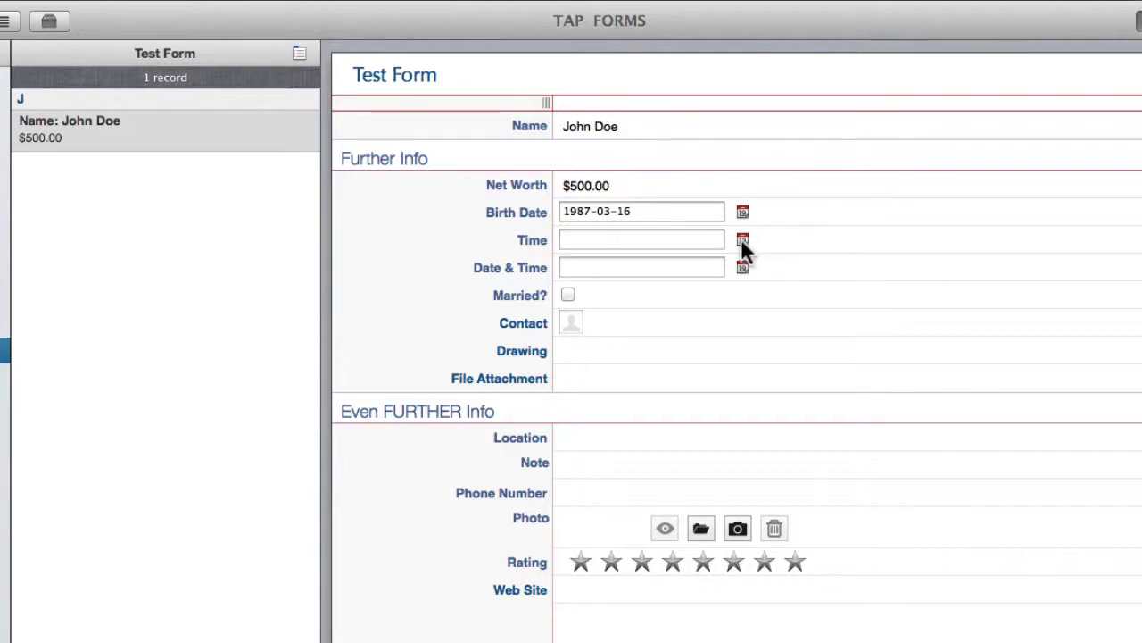
Set the Time field to 4:44 AM using the clock.
{"action": "left_click", "coordinate": [741, 239]}
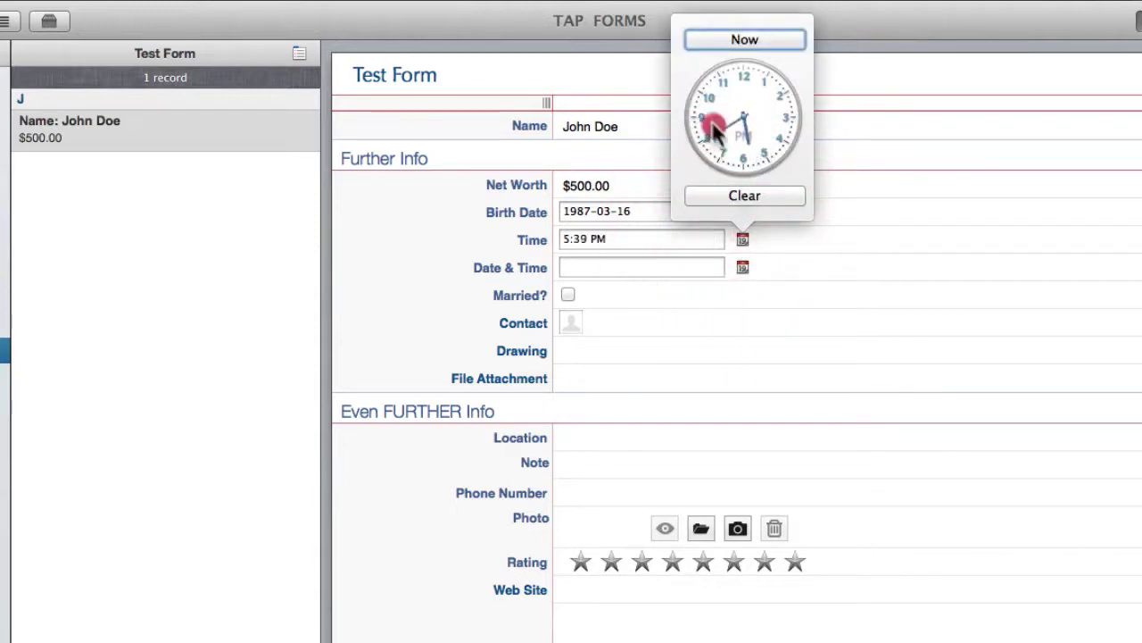
{"action": "mouse_move", "coordinate": [709, 118]}
{"action": "left_mouse_down"}
{"action": "mouse_move", "coordinate": [776, 105]}
{"action": "mouse_move", "coordinate": [723, 152]}
{"action": "mouse_move", "coordinate": [739, 100]}
{"action": "mouse_move", "coordinate": [737, 147]}
{"action": "mouse_move", "coordinate": [728, 108]}
{"action": "mouse_move", "coordinate": [753, 150]}
{"action": "mouse_move", "coordinate": [706, 114]}
{"action": "left_mouse_up"}
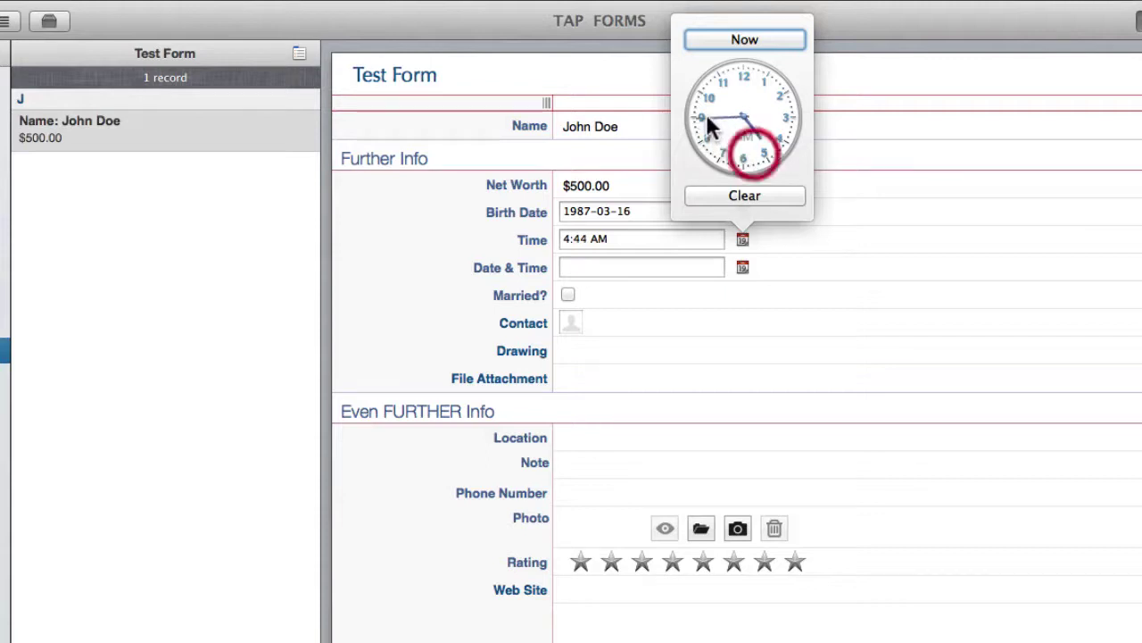
{"action": "left_click", "coordinate": [789, 241]}
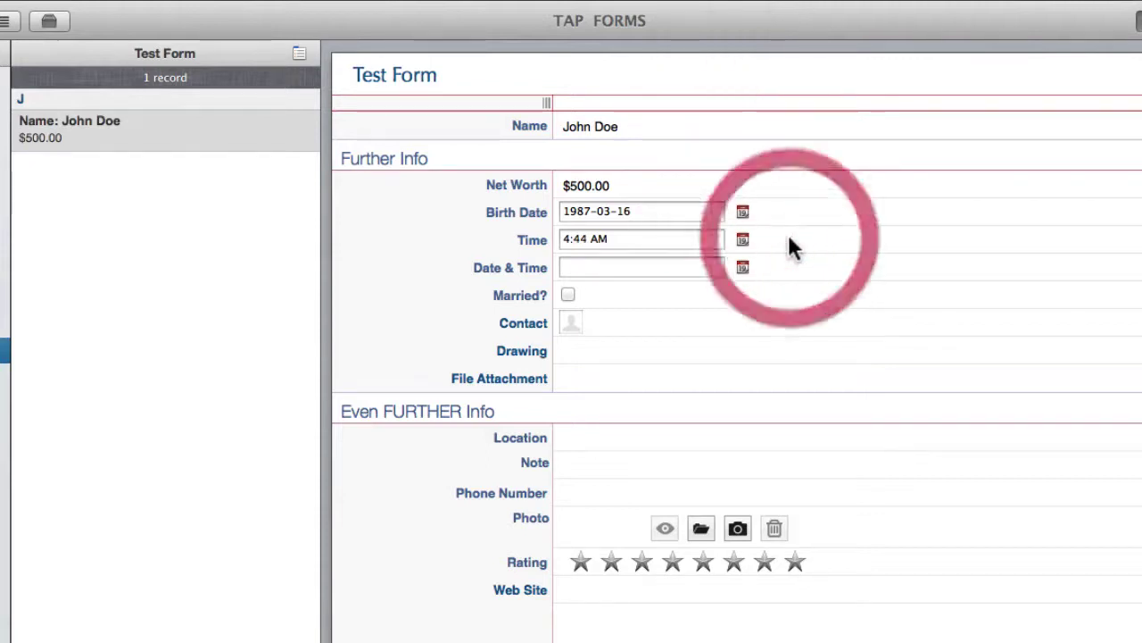
Turn on a non-repeating alert for the Date & Time value 2013-08-26 5:27 PM.
{"action": "left_click", "coordinate": [743, 268]}
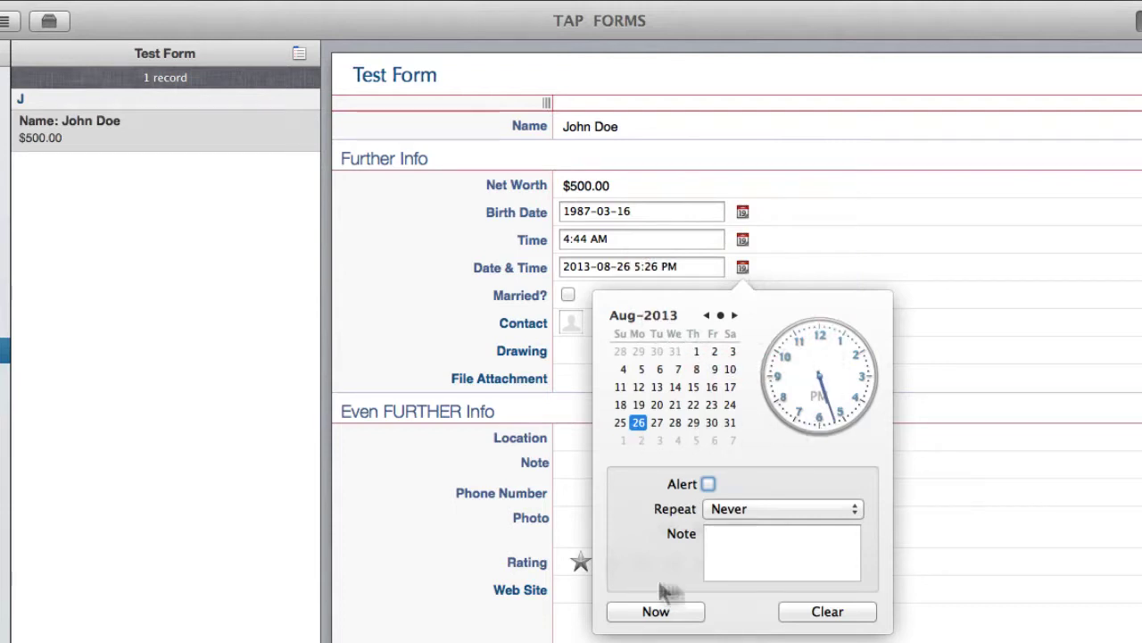
{"action": "left_click", "coordinate": [708, 484]}
{"action": "left_click", "coordinate": [741, 508]}
{"action": "left_click", "coordinate": [751, 465]}
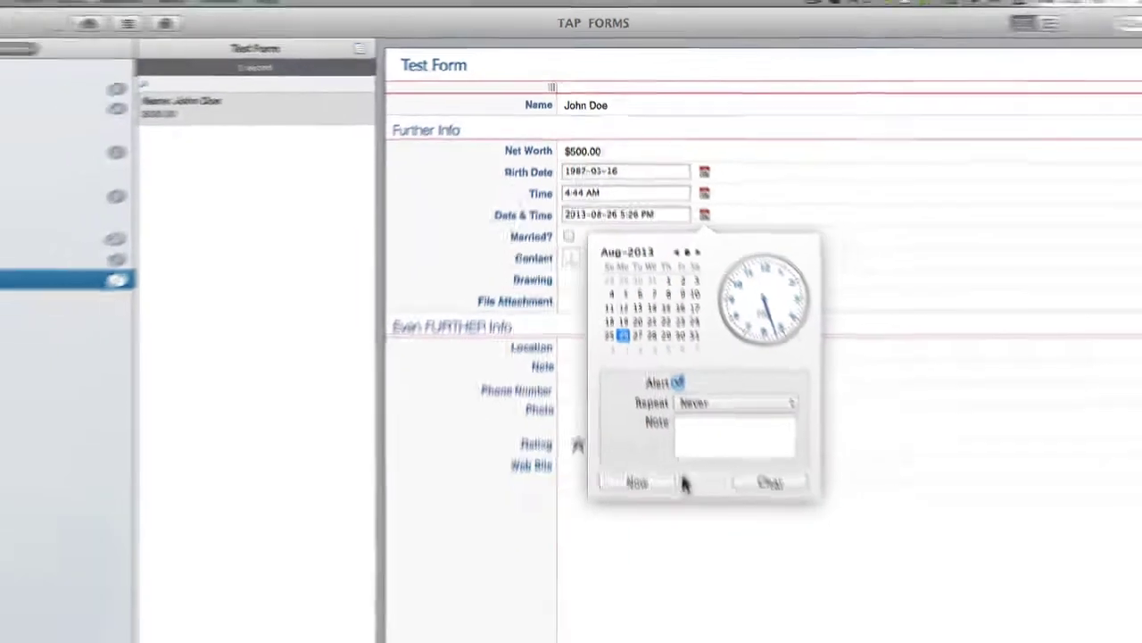
{"action": "left_click", "coordinate": [664, 612]}
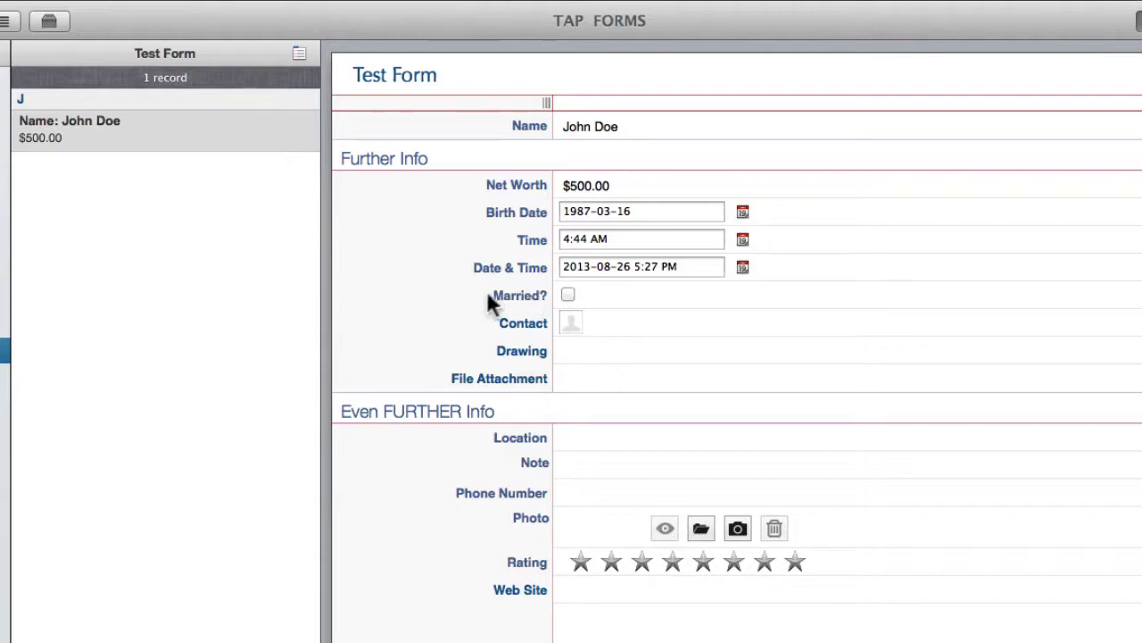
Link the matching address-book card to the record's Contact field, leaving married status unchanged.
{"action": "left_click", "coordinate": [570, 294]}
{"action": "left_click", "coordinate": [574, 296]}
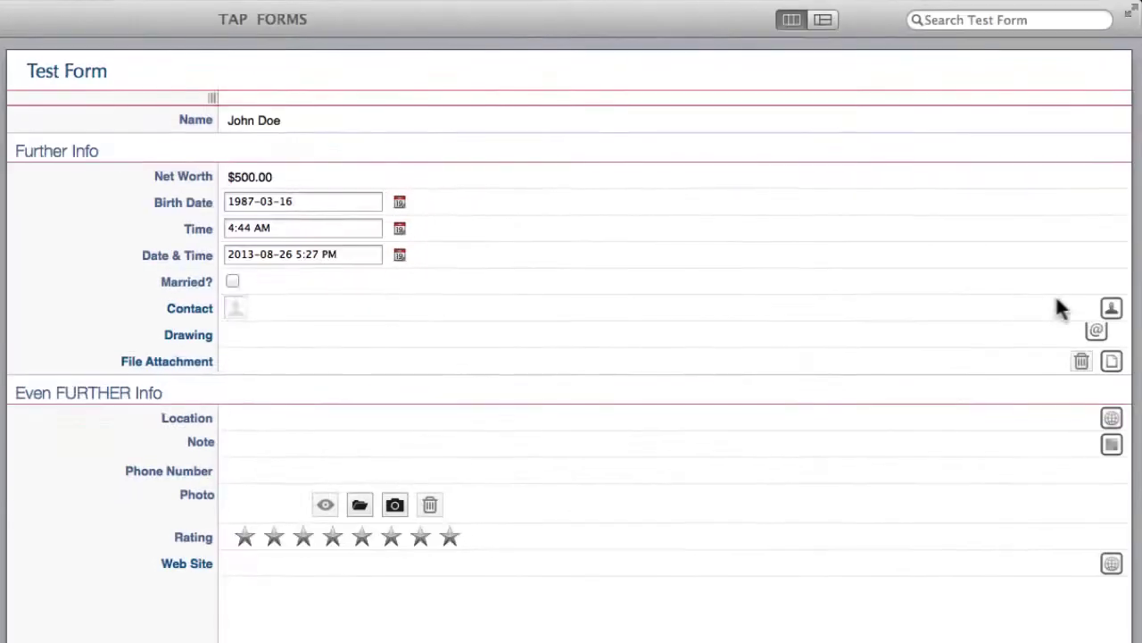
{"action": "left_click", "coordinate": [1112, 309]}
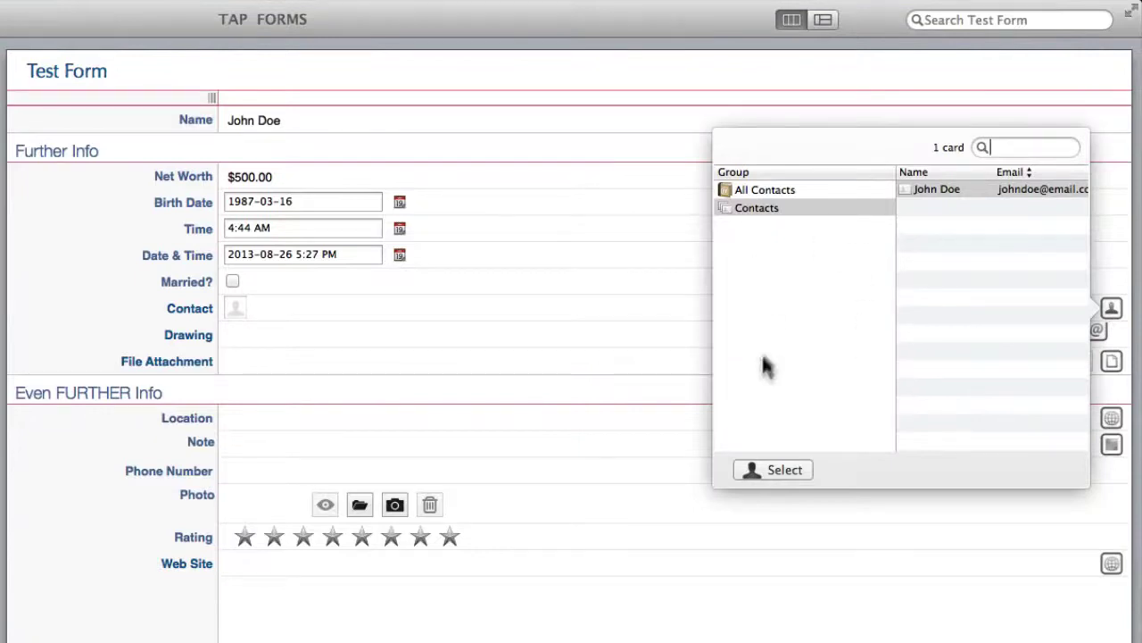
{"action": "left_click", "coordinate": [943, 189]}
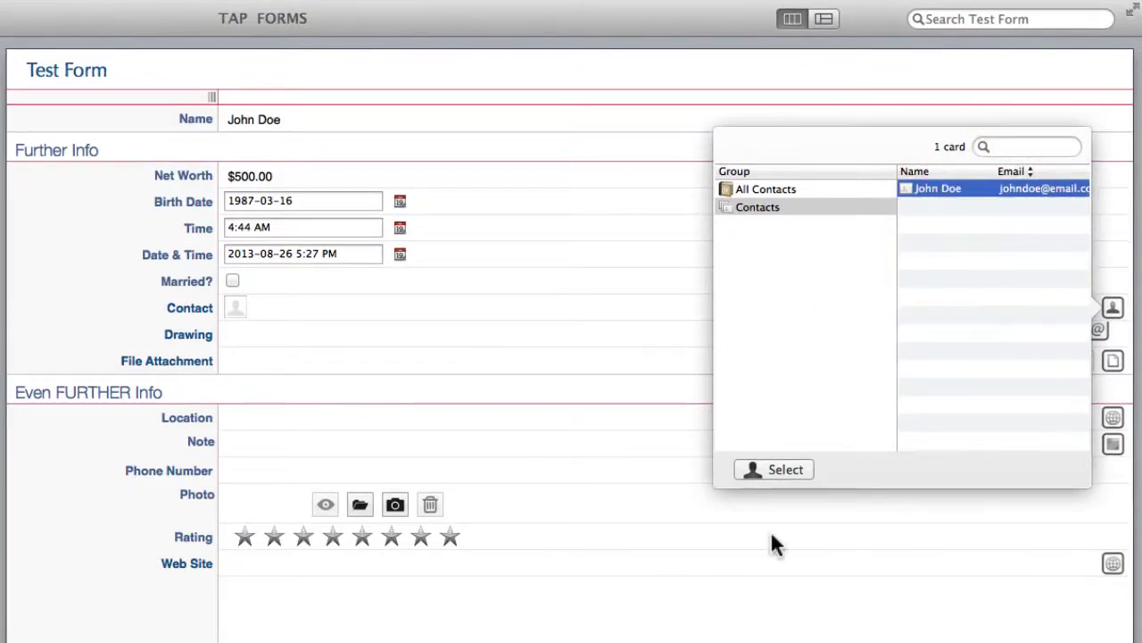
{"action": "left_click", "coordinate": [771, 466]}
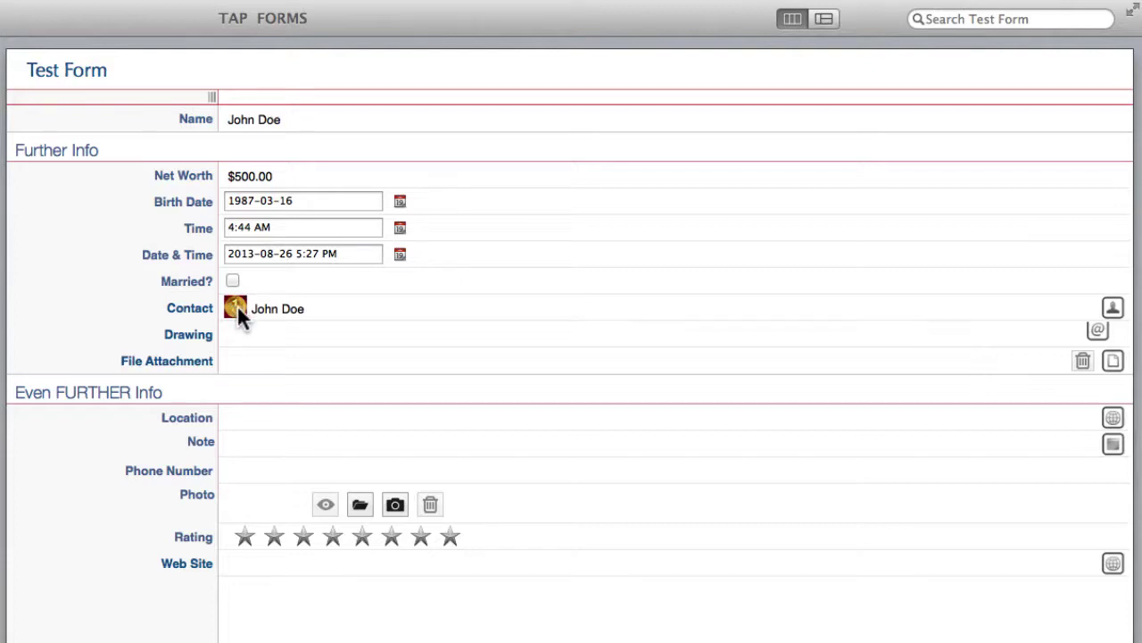
Open the linked contact card, edit and save it, then close it.
{"action": "left_click", "coordinate": [1111, 306]}
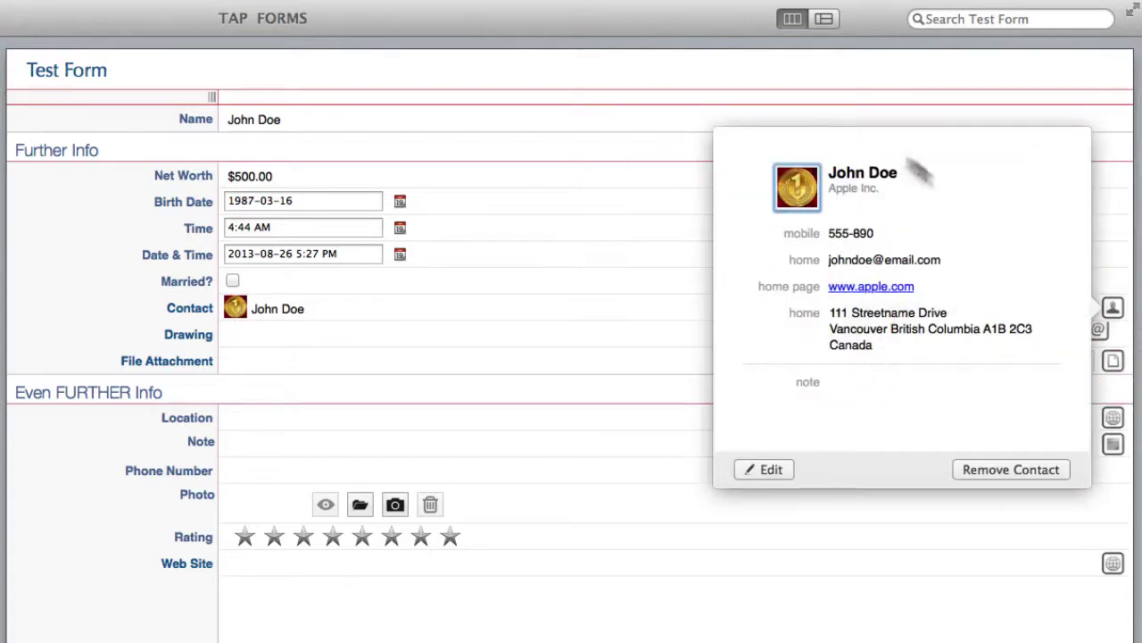
{"action": "left_click", "coordinate": [810, 384]}
{"action": "left_click", "coordinate": [772, 468]}
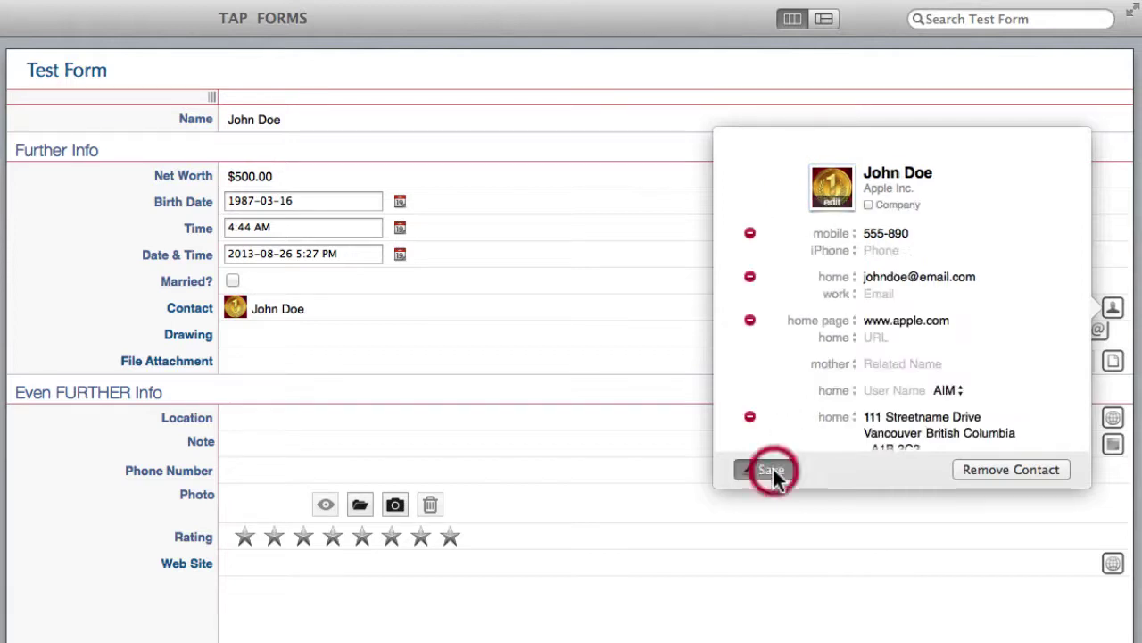
{"action": "scroll", "coordinate": [934, 216], "scroll_direction": "down", "scroll_amount": 3}
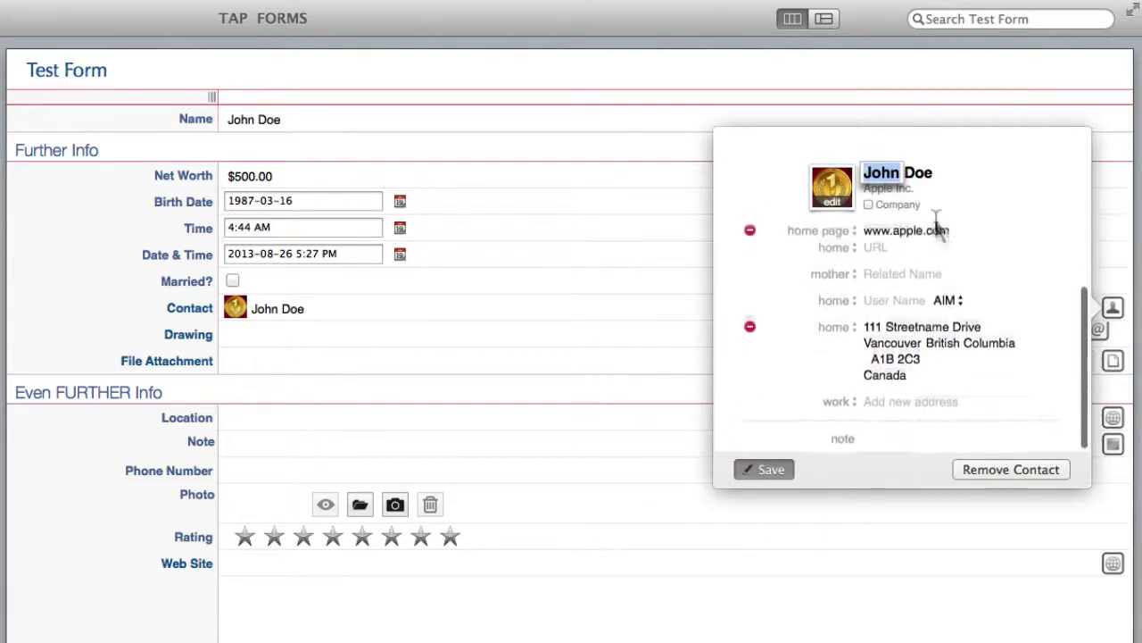
{"action": "left_click", "coordinate": [767, 469]}
{"action": "left_click", "coordinate": [627, 293]}
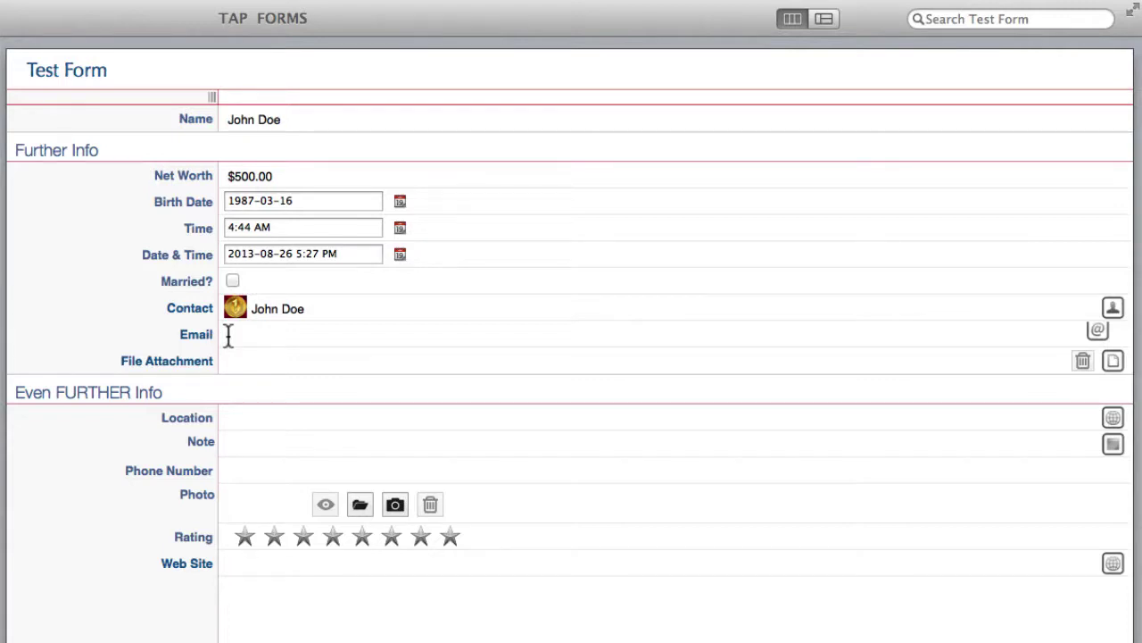
Enter the contact's e-mail address in the Email field and start a new message to it.
{"action": "left_click", "coordinate": [244, 334]}
{"action": "type", "text": "johndoe@em"}
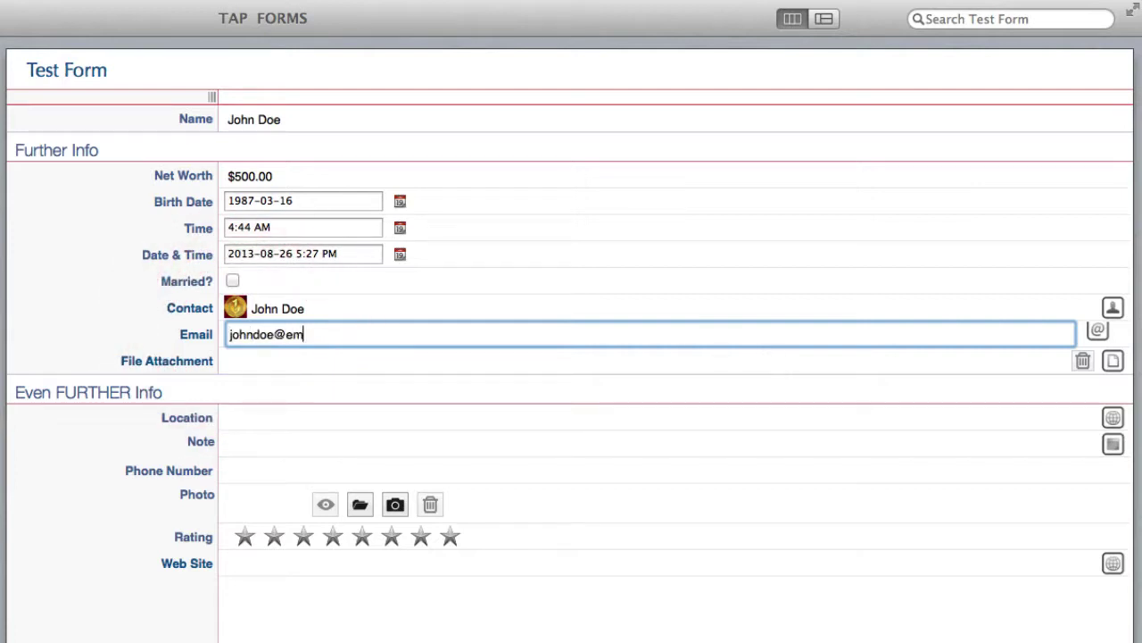
{"action": "type", "text": "ail.com"}
{"action": "key", "text": "Return"}
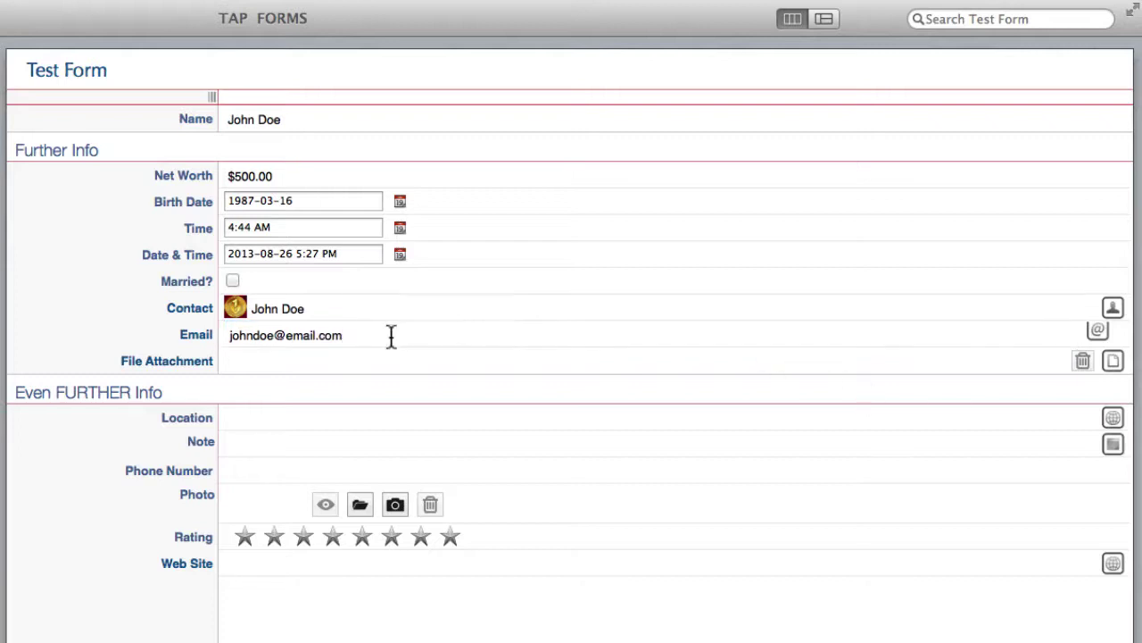
{"action": "left_click", "coordinate": [1098, 331]}
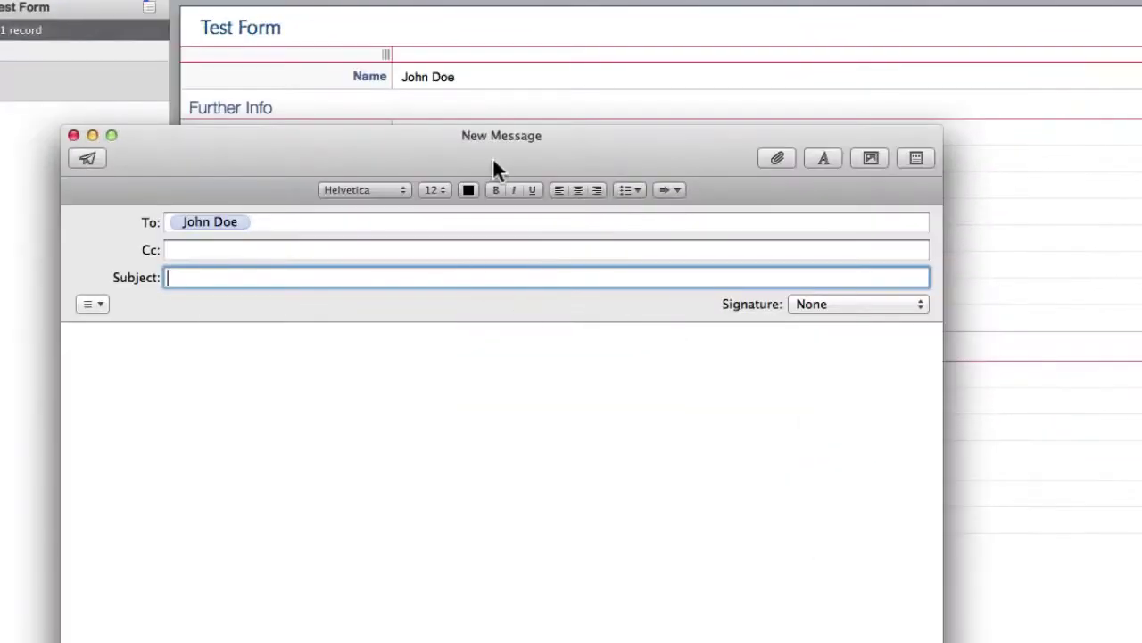
{"action": "left_click_drag", "start_coordinate": [494, 168], "coordinate": [496, 122]}
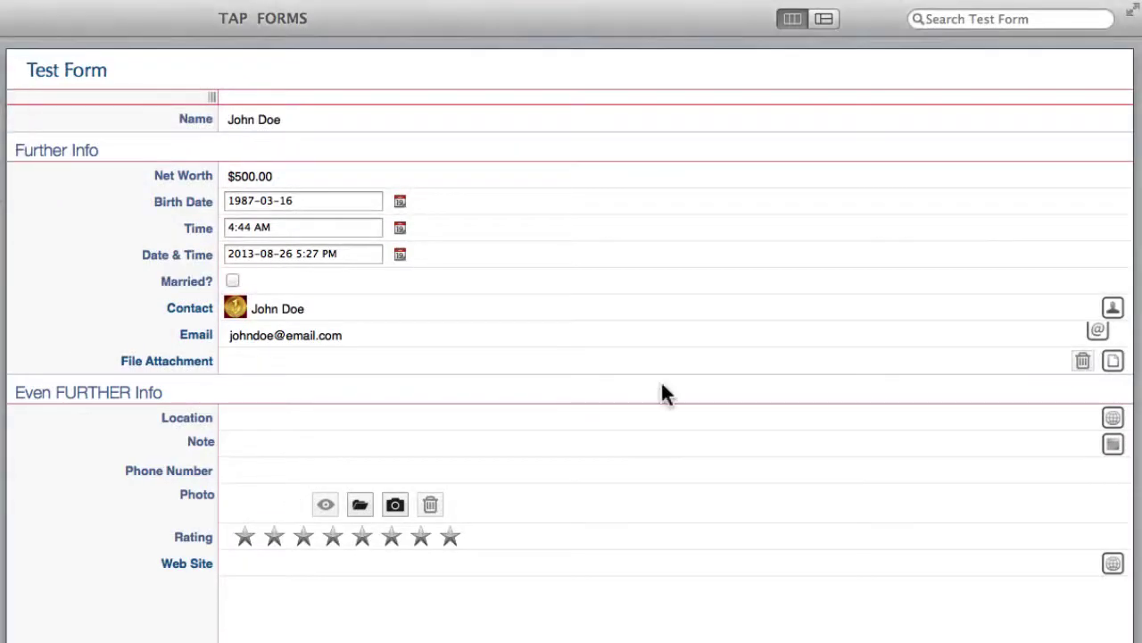
Attach My Movie Library.csv to the File Attachment field and open it.
{"action": "left_click", "coordinate": [1113, 362]}
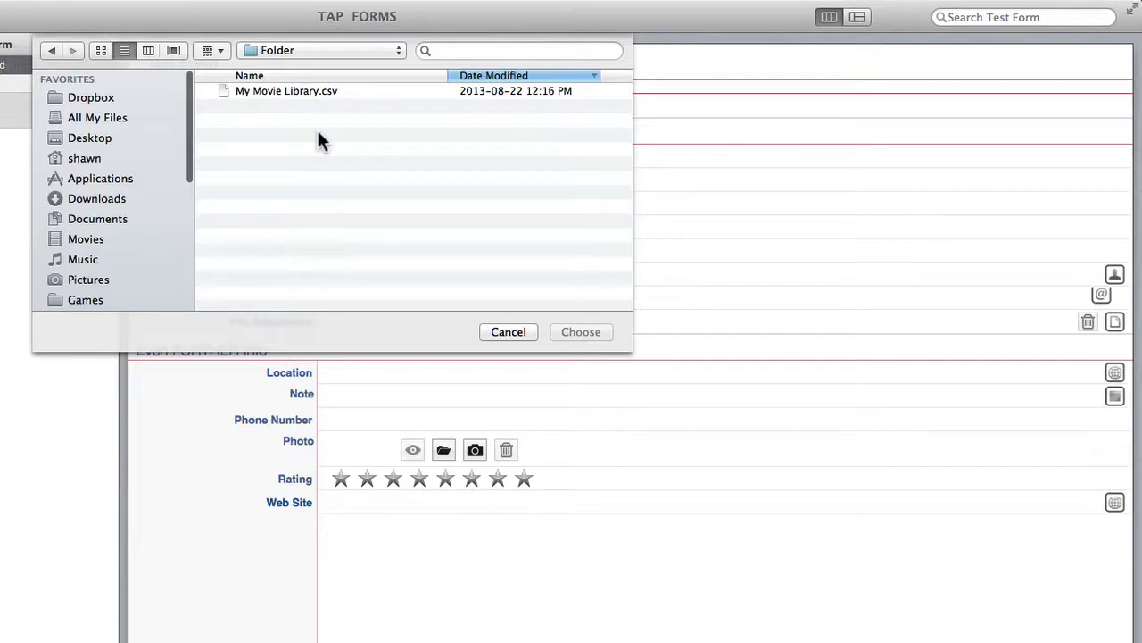
{"action": "left_click", "coordinate": [293, 92]}
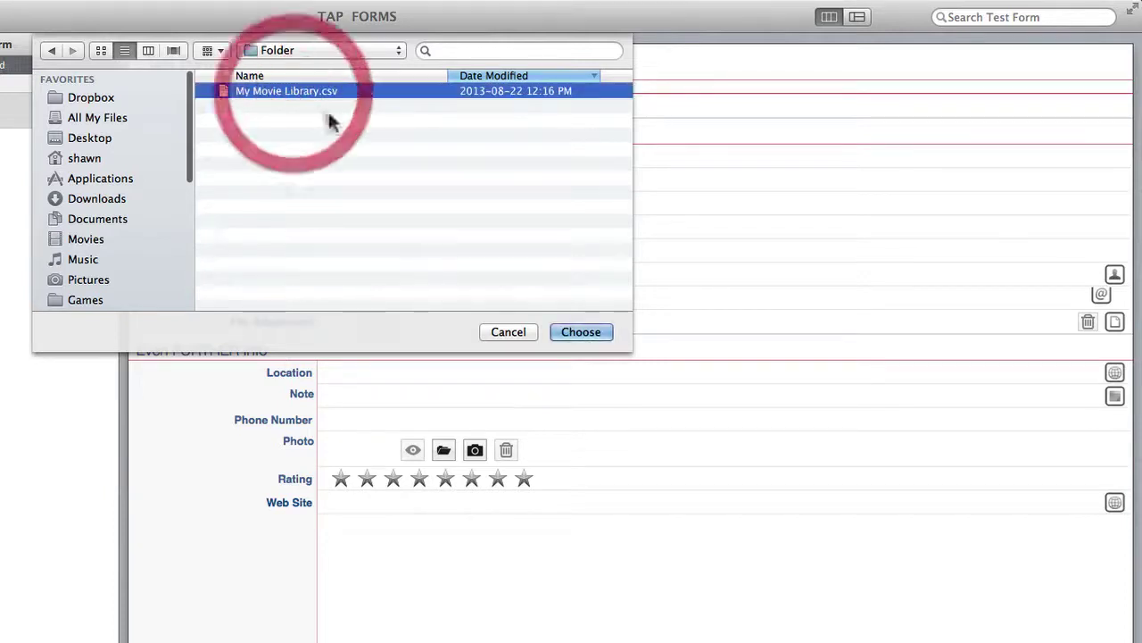
{"action": "left_click", "coordinate": [581, 332]}
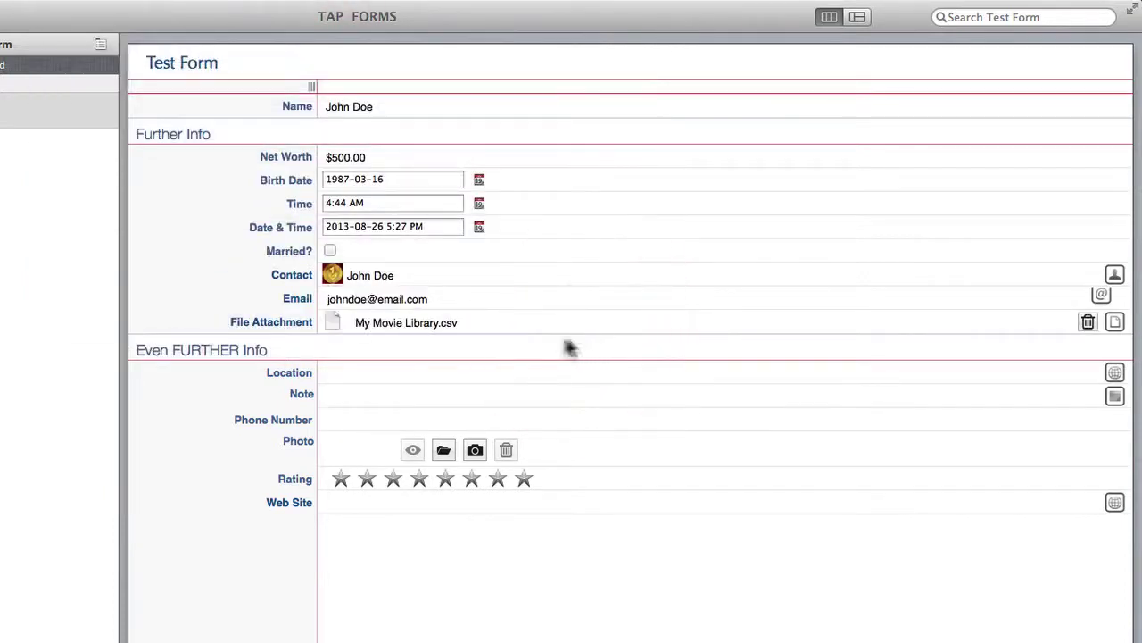
{"action": "double_click", "coordinate": [334, 322]}
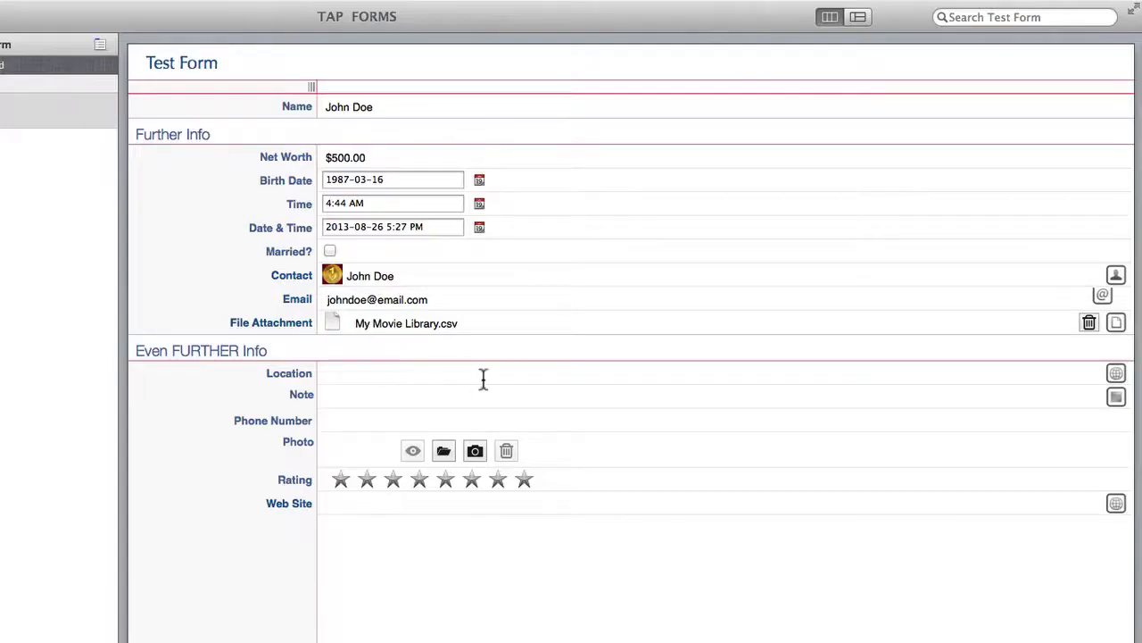
Search the location map for Disneyland, zoom in, and save it as the Location.
{"action": "left_click", "coordinate": [1117, 374]}
{"action": "left_click", "coordinate": [301, 171]}
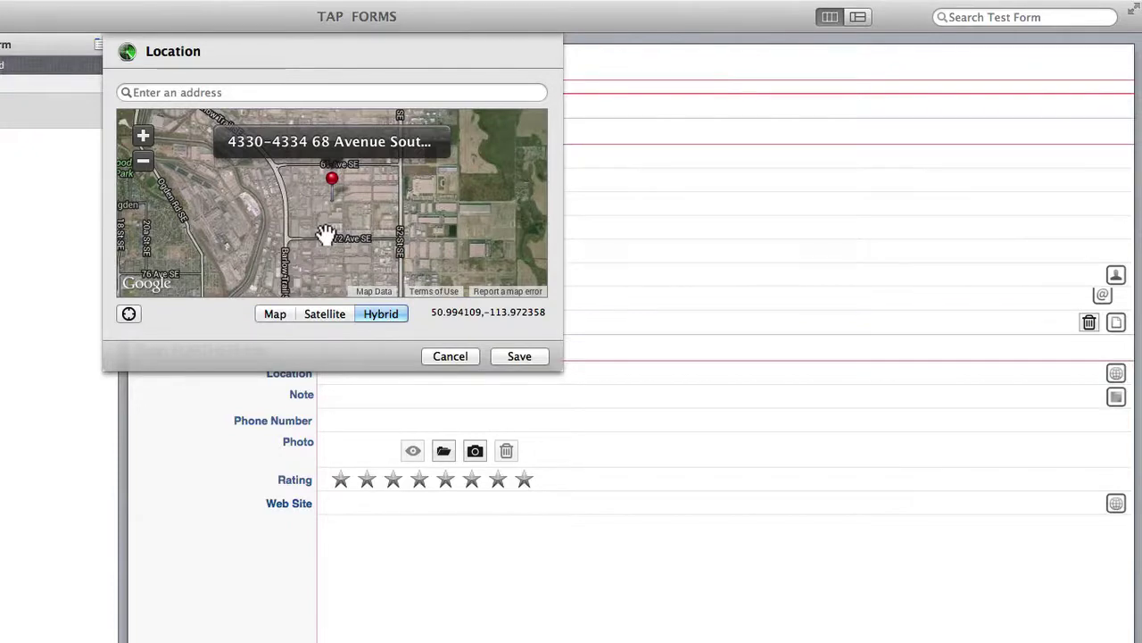
{"action": "left_click_drag", "start_coordinate": [335, 190], "coordinate": [402, 198]}
{"action": "left_click_drag", "start_coordinate": [332, 183], "coordinate": [237, 235]}
{"action": "left_click_drag", "start_coordinate": [303, 272], "coordinate": [269, 240]}
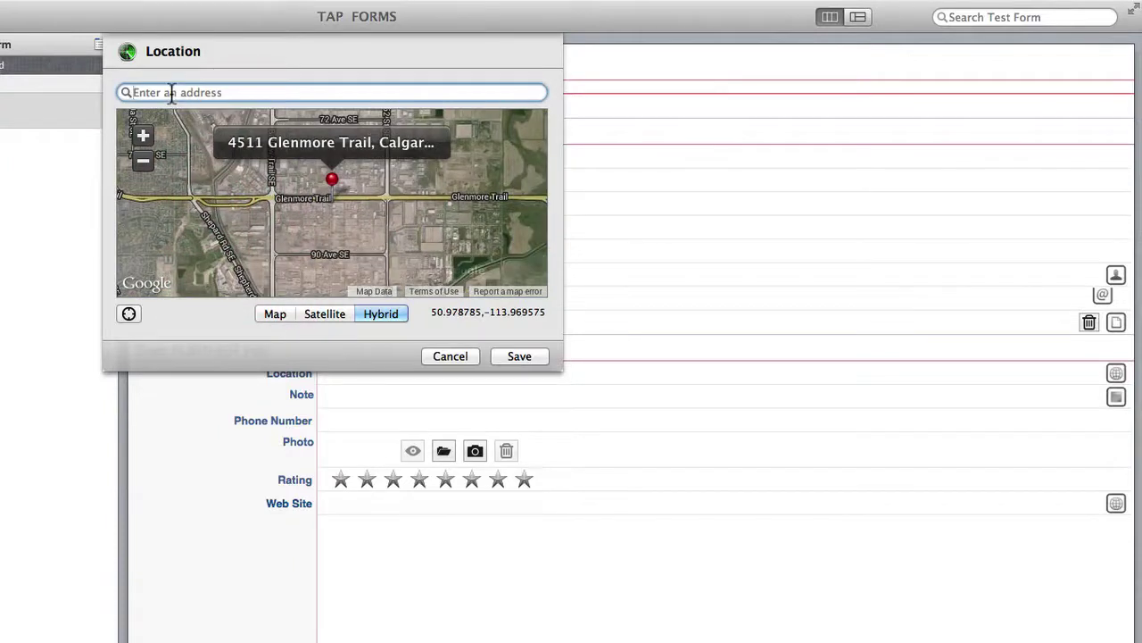
{"action": "type", "text": "Disneyland"}
{"action": "key", "text": "Return"}
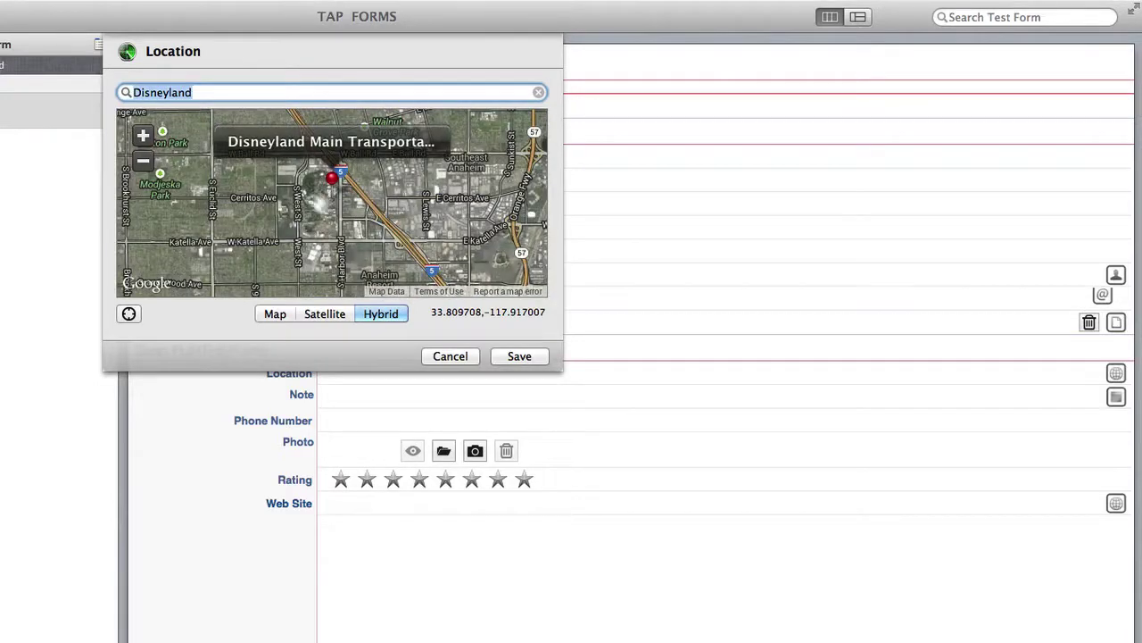
{"action": "left_click", "coordinate": [143, 137]}
{"action": "left_click", "coordinate": [143, 136]}
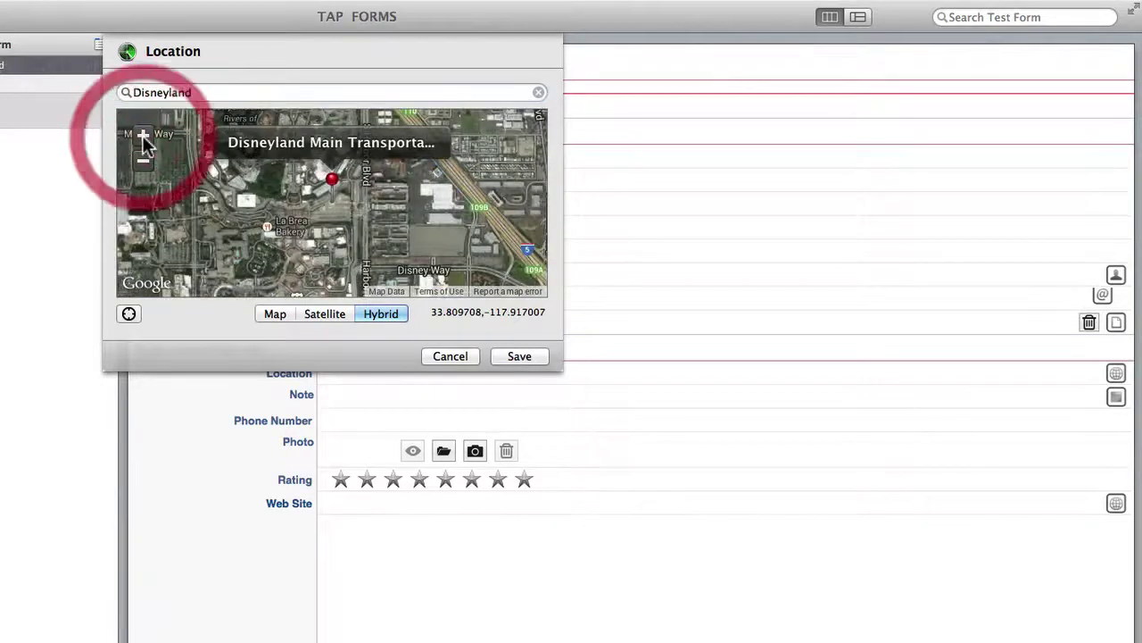
{"action": "left_click_drag", "start_coordinate": [270, 235], "coordinate": [322, 318]}
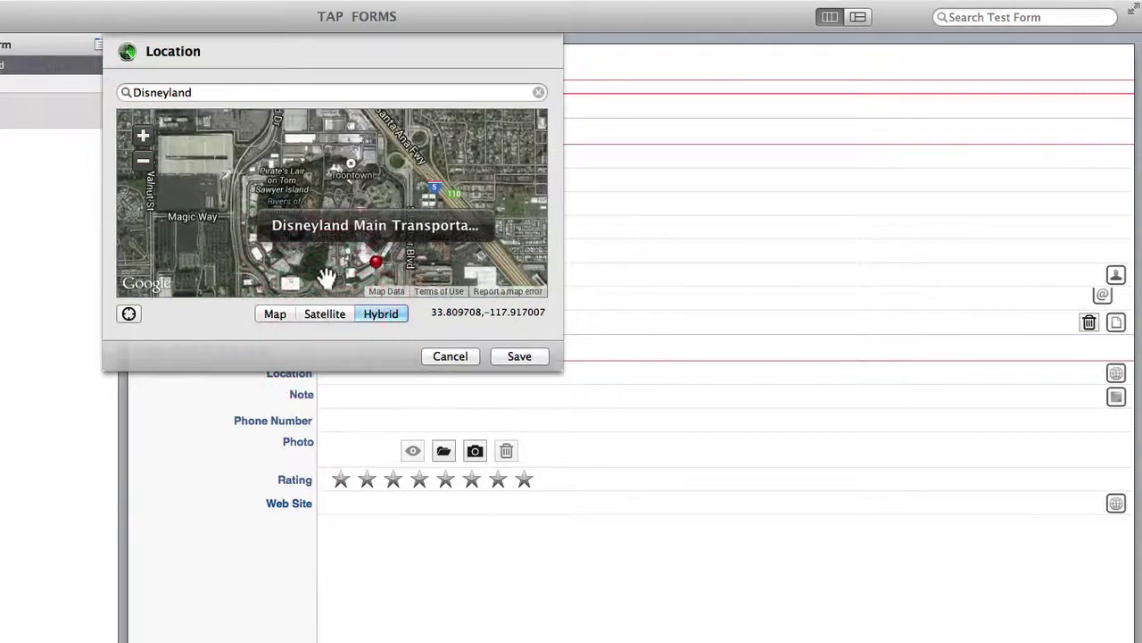
{"action": "left_click", "coordinate": [527, 358]}
Trim the Location text down to just 'Disneyland'.
{"action": "left_click", "coordinate": [482, 375]}
{"action": "triple_click", "coordinate": [507, 381]}
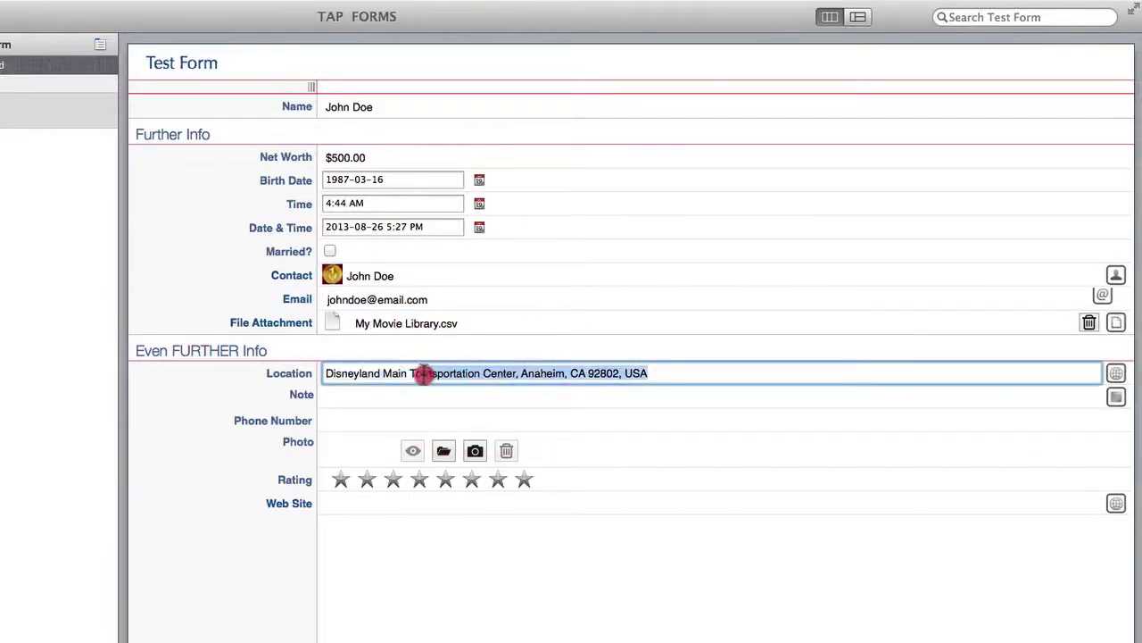
{"action": "left_click", "coordinate": [383, 373]}
{"action": "key", "text": "shift+super+Right"}
{"action": "key", "text": "BackSpace"}
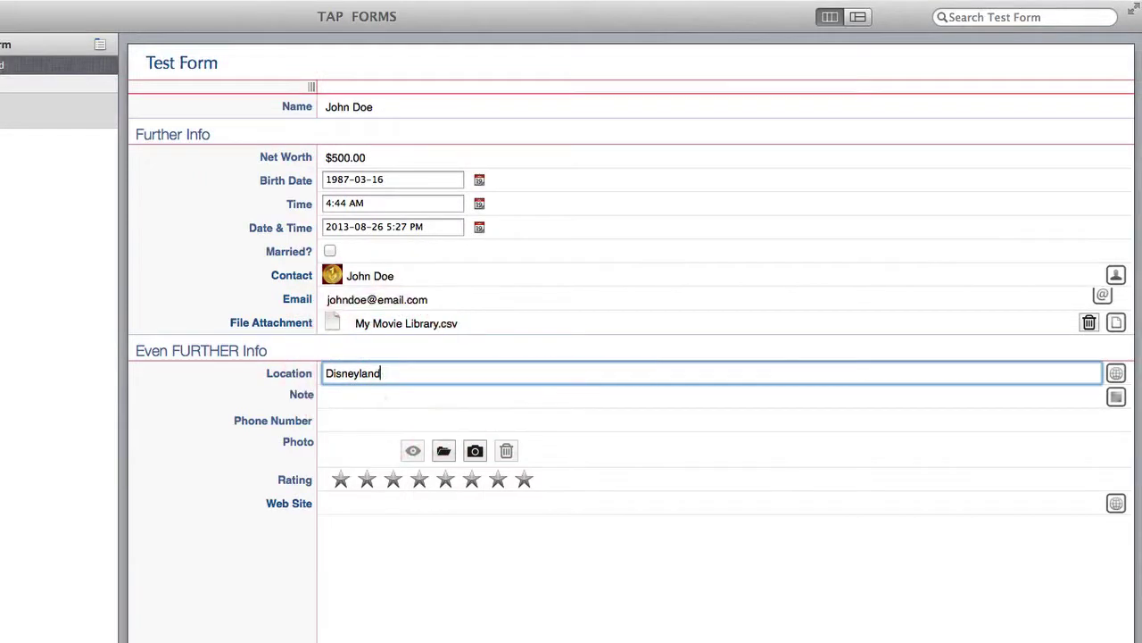
{"action": "left_click", "coordinate": [380, 616]}
{"action": "left_click", "coordinate": [1115, 373]}
Save a two-line Note: 'Lives with his mom' and 'Doesn't like brussel sprout'.
{"action": "left_click", "coordinate": [450, 357]}
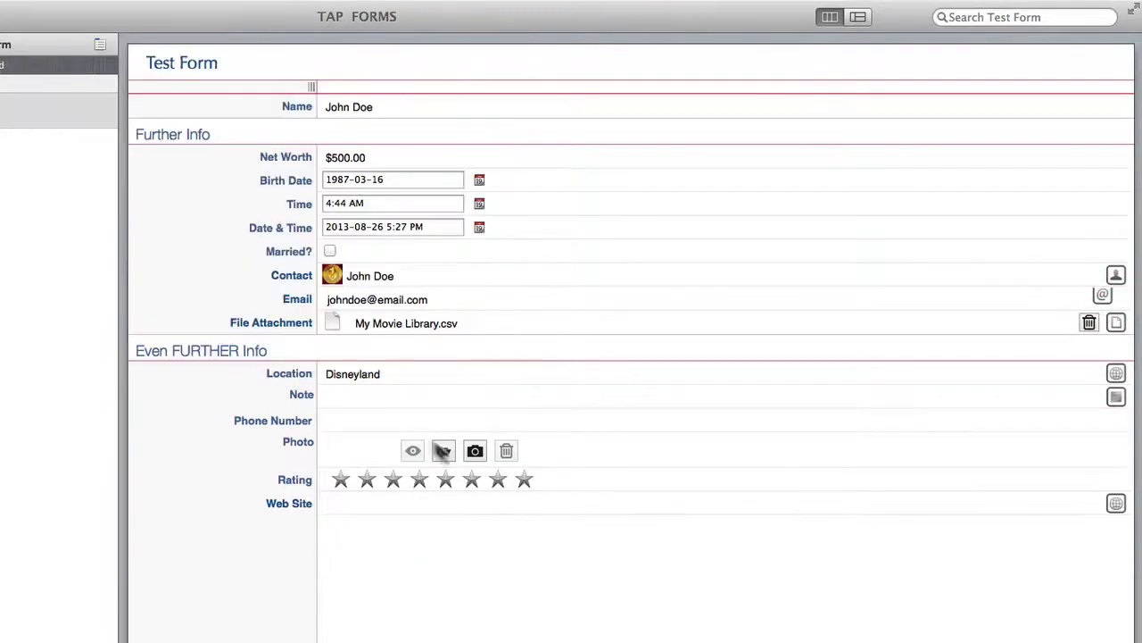
{"action": "left_click", "coordinate": [1117, 398]}
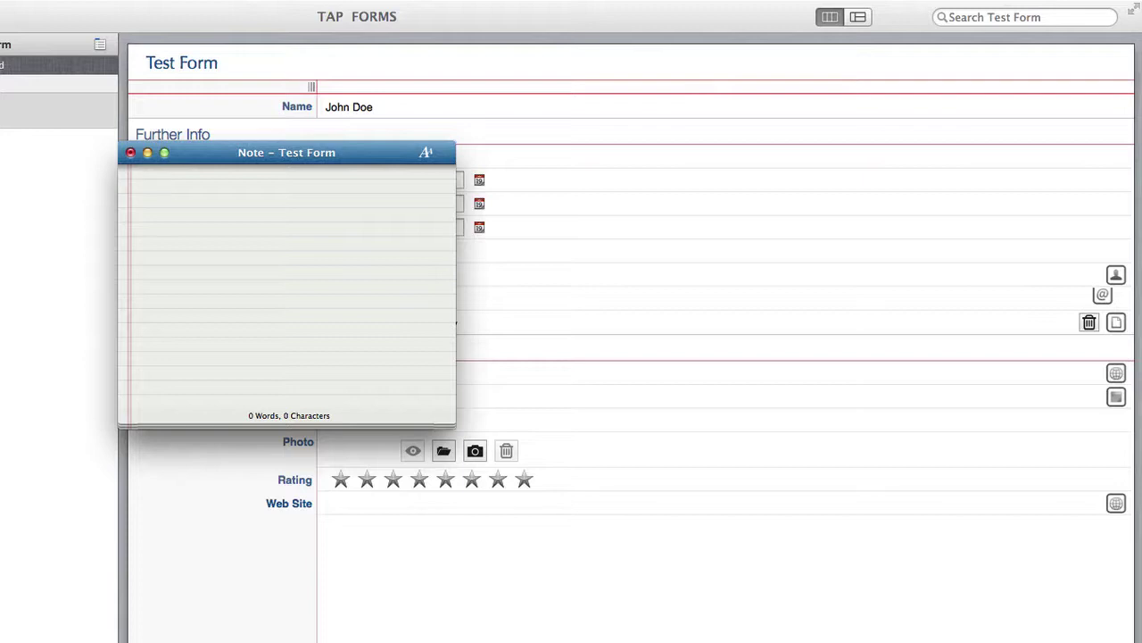
{"action": "type", "text": "Lives with his mom"}
{"action": "key", "text": "Return"}
{"action": "type", "text": "Doesn't like brussel sprouts"}
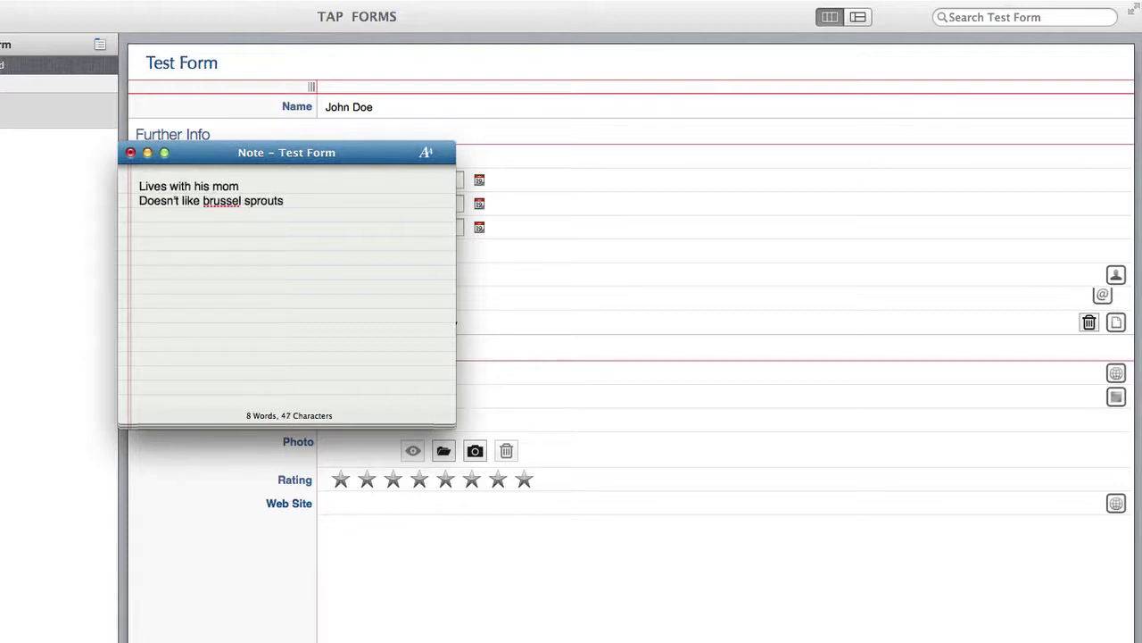
{"action": "key", "text": "BackSpace"}
{"action": "left_click", "coordinate": [131, 153]}
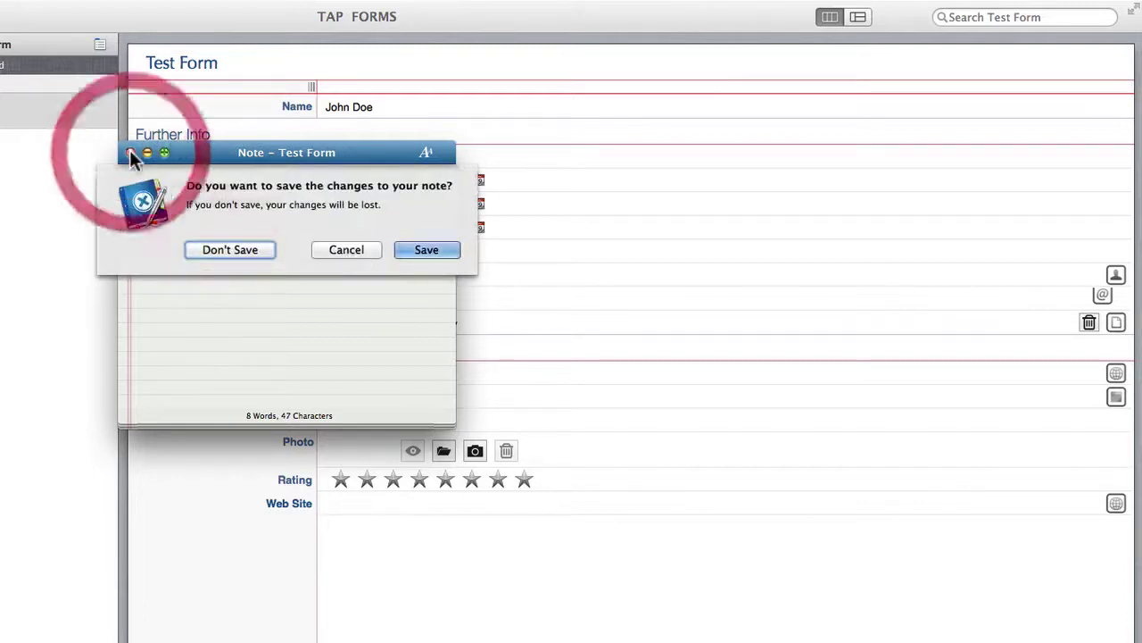
{"action": "left_click", "coordinate": [428, 251]}
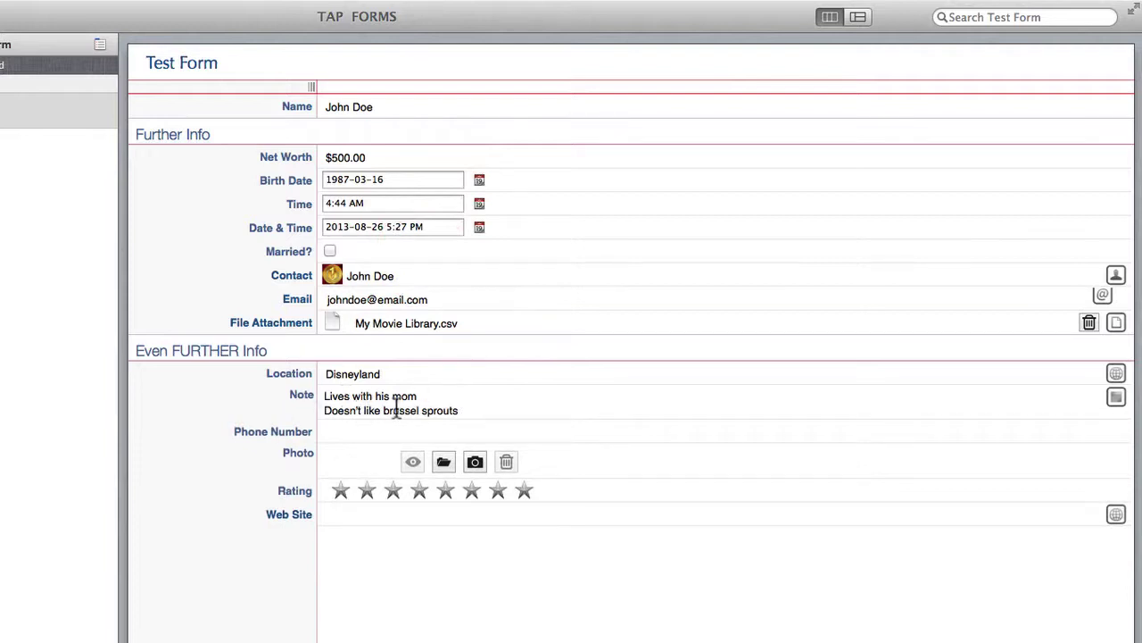
Enter the contact's phone number in the Phone Number field.
{"action": "left_click", "coordinate": [350, 430]}
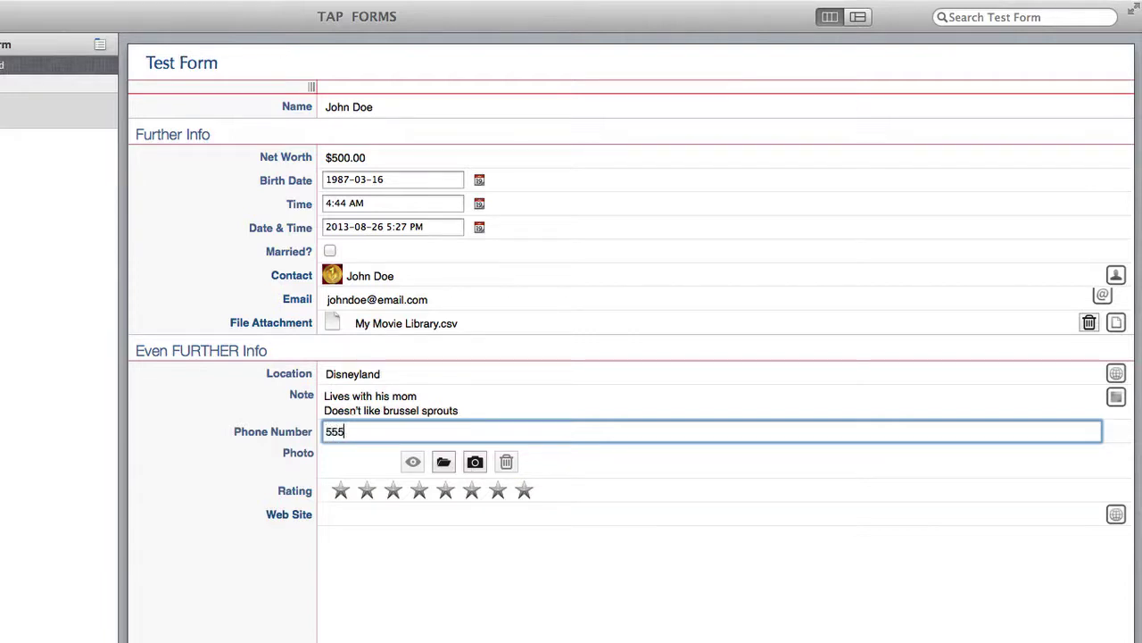
{"action": "type", "text": "555-8900"}
{"action": "left_click", "coordinate": [469, 580]}
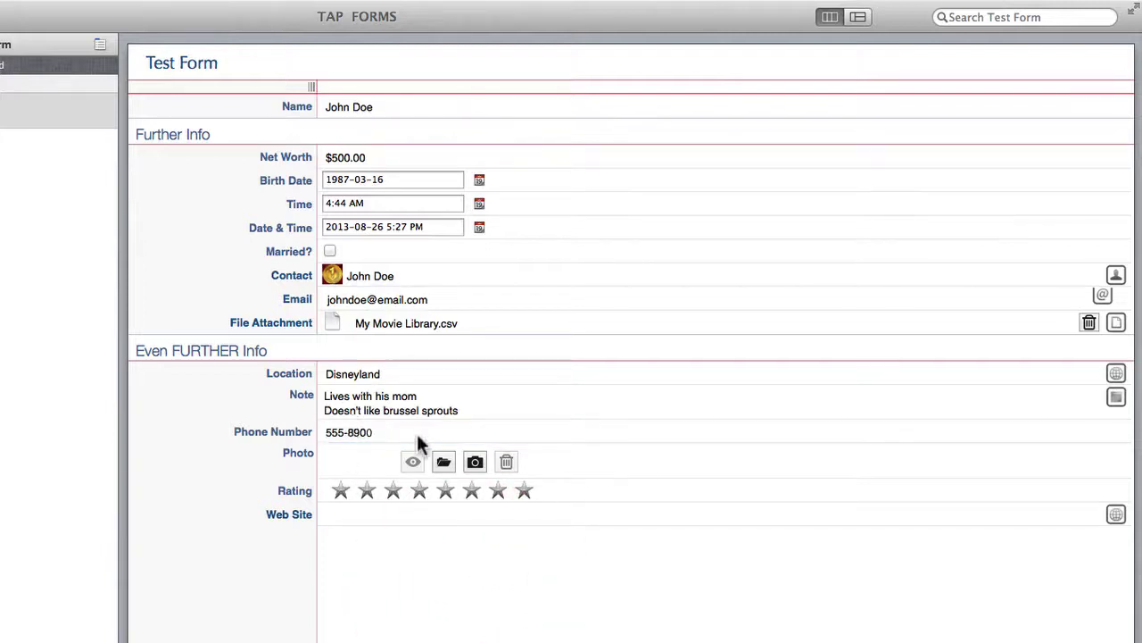
Set the Photo field to Star_wars_old.jpg from Pictures and preview it enlarged.
{"action": "left_click", "coordinate": [441, 458]}
{"action": "scroll", "coordinate": [107, 258], "scroll_direction": "down", "scroll_amount": 3}
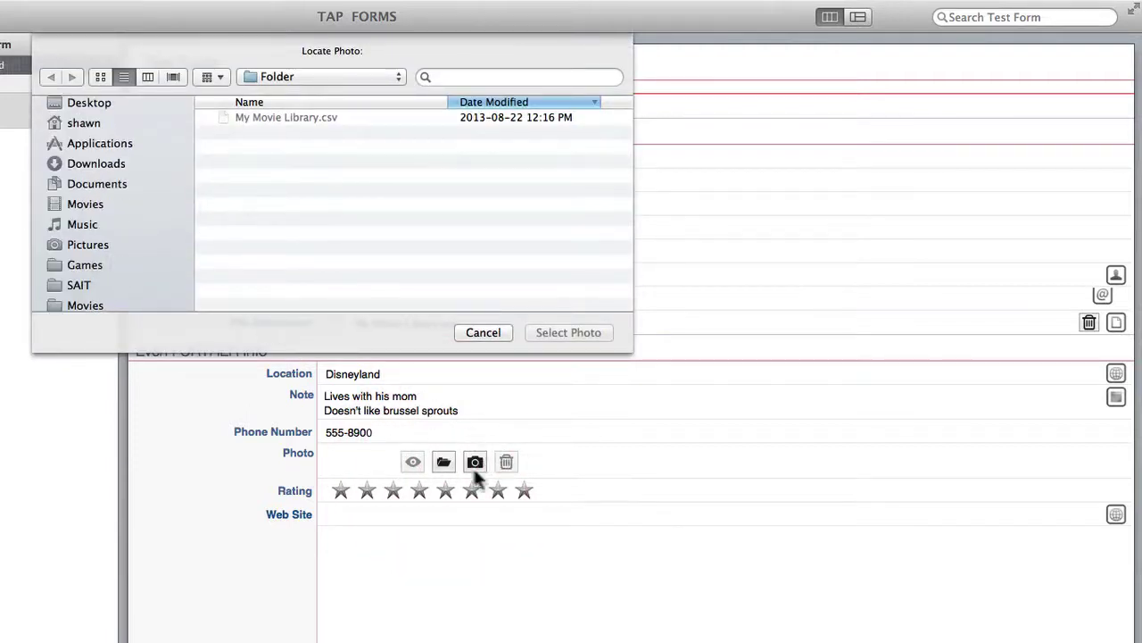
{"action": "left_click", "coordinate": [94, 245]}
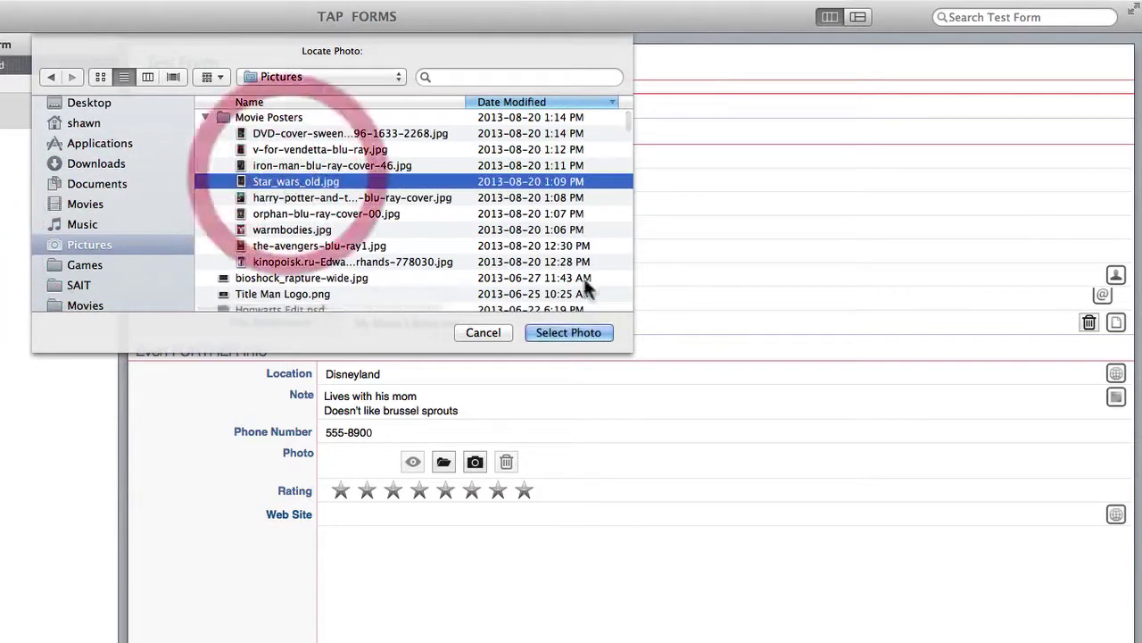
{"action": "left_click", "coordinate": [575, 332]}
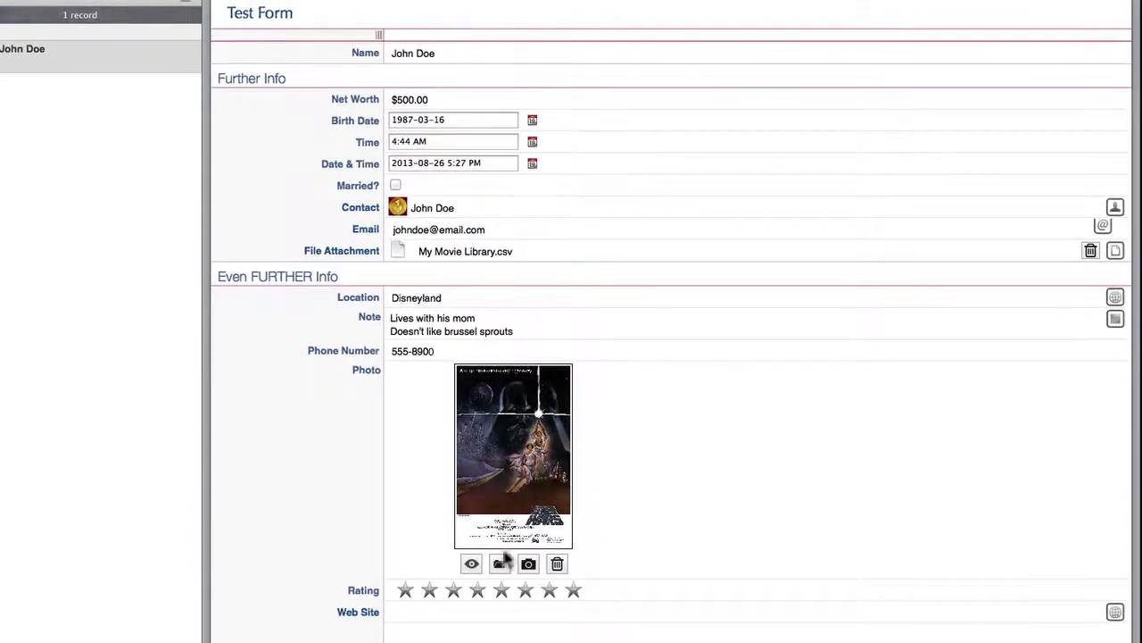
{"action": "left_click", "coordinate": [470, 564]}
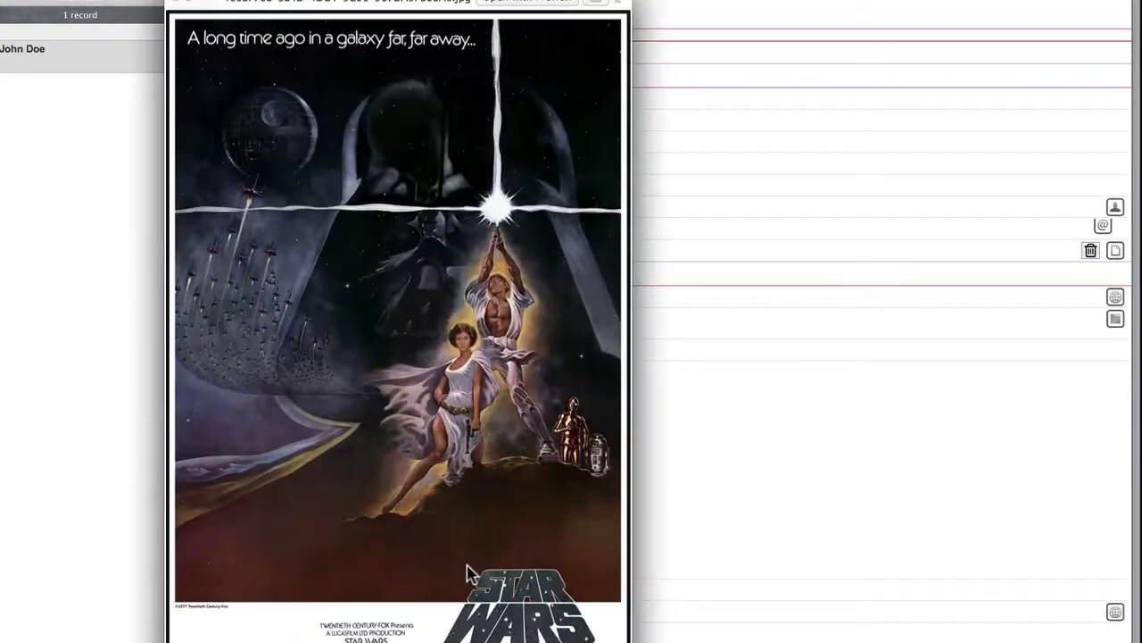
{"action": "left_click", "coordinate": [174, 4]}
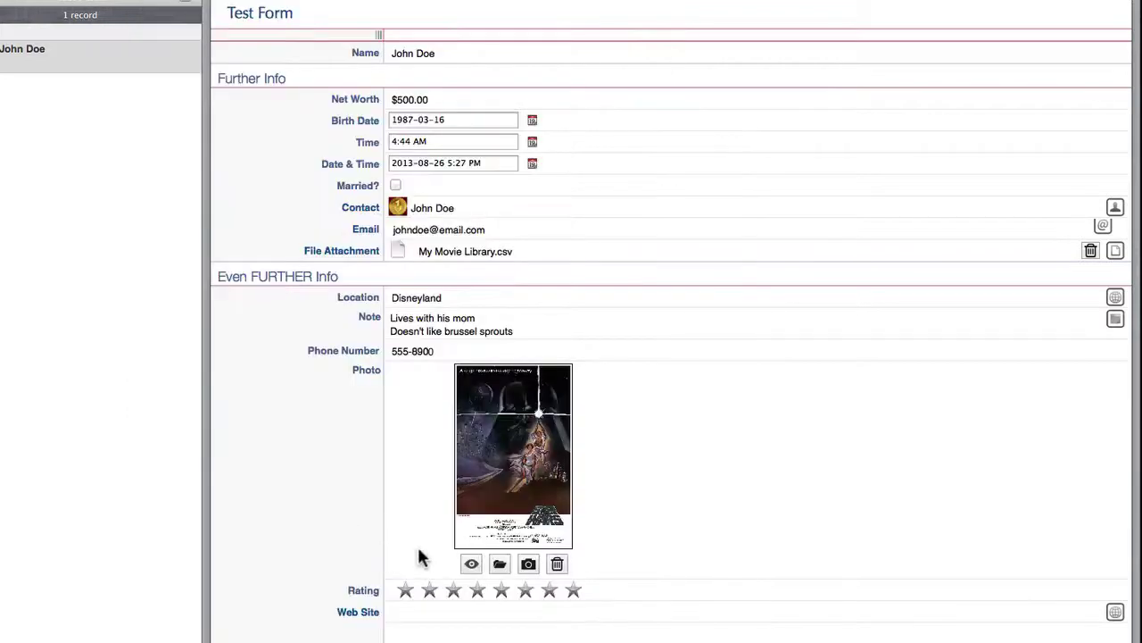
{"action": "left_click", "coordinate": [549, 595]}
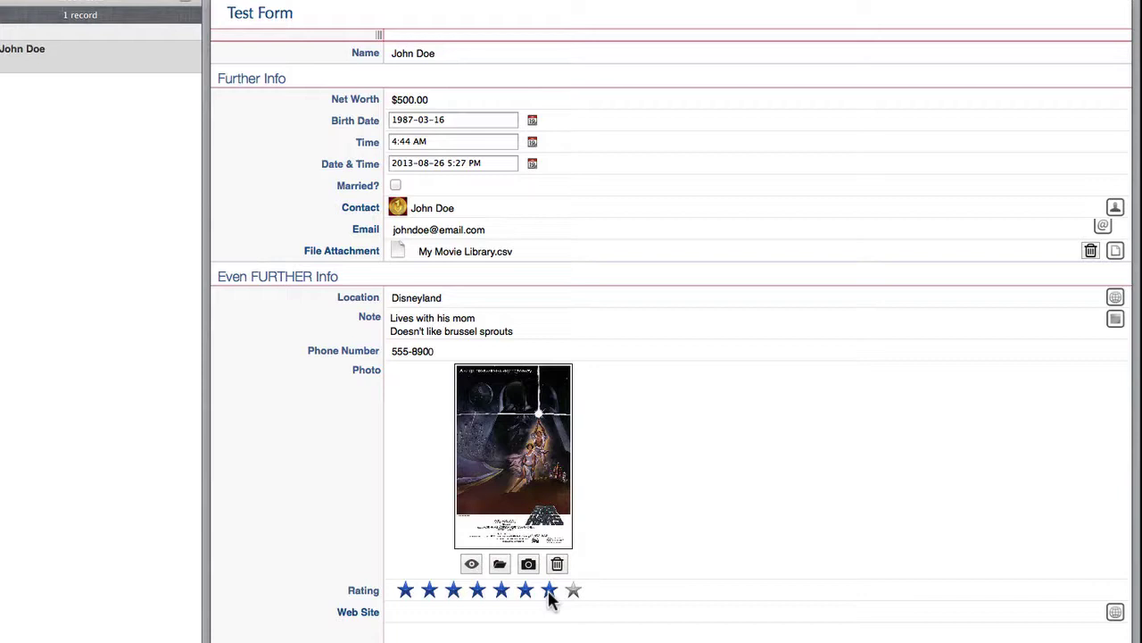
{"action": "left_click", "coordinate": [489, 611]}
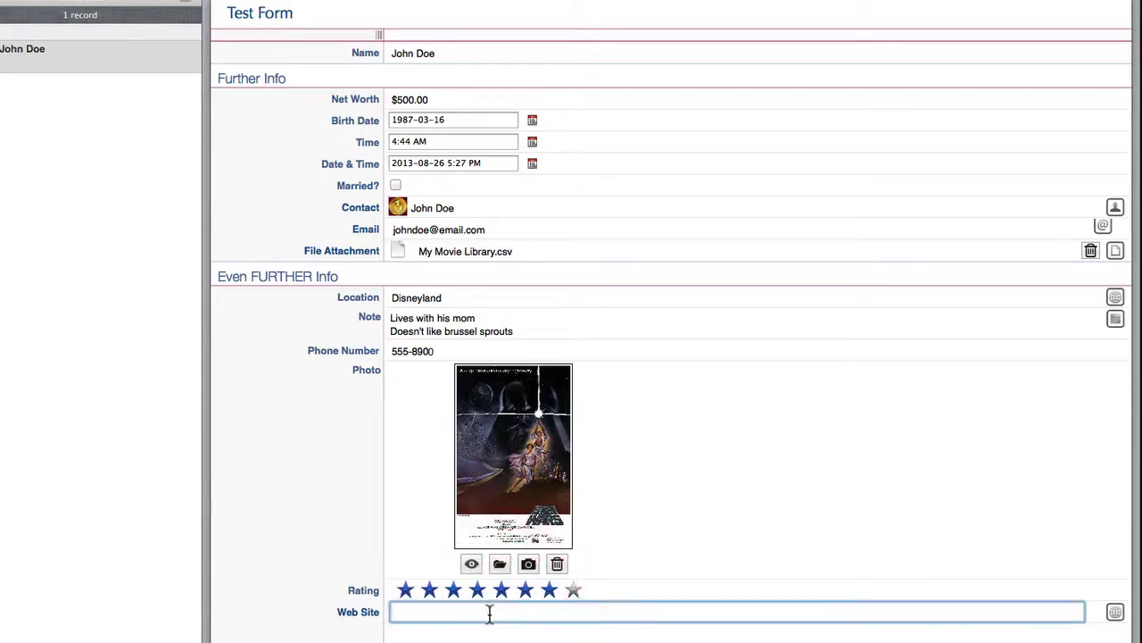
{"action": "type", "text": "www.apple.com"}
{"action": "key", "text": "Return"}
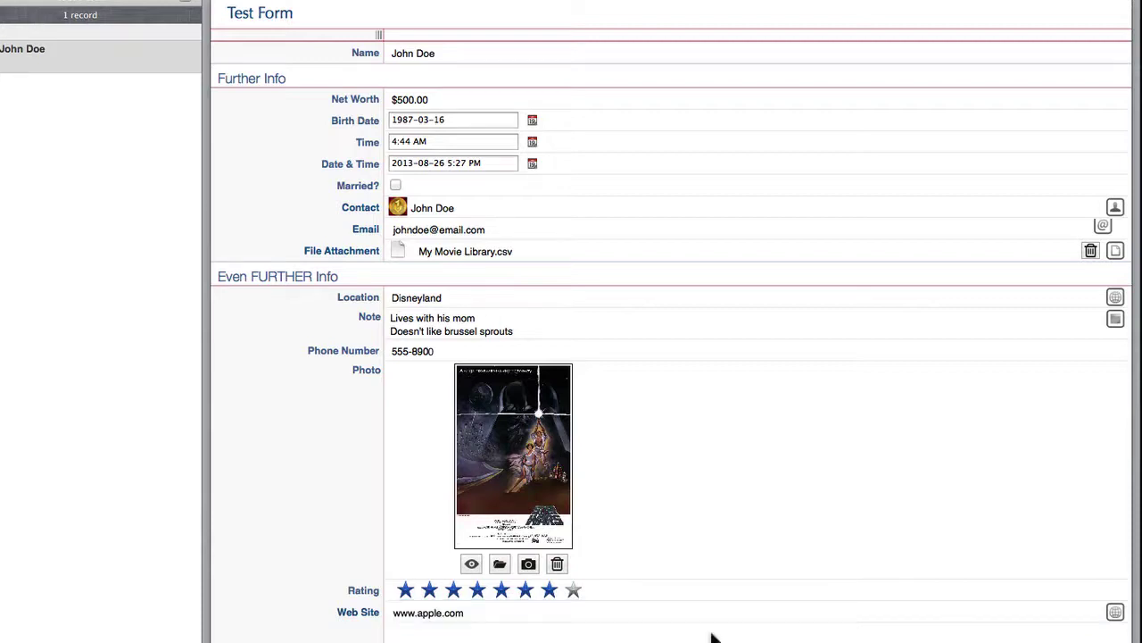
{"action": "left_click", "coordinate": [1115, 612]}
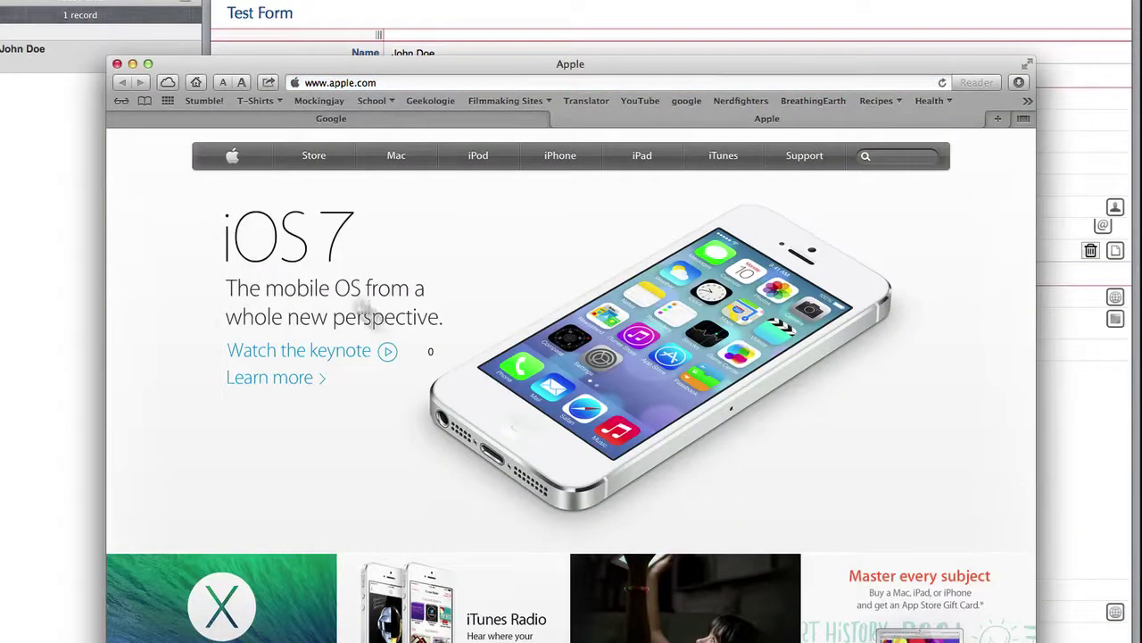
{"action": "left_click", "coordinate": [1068, 390]}
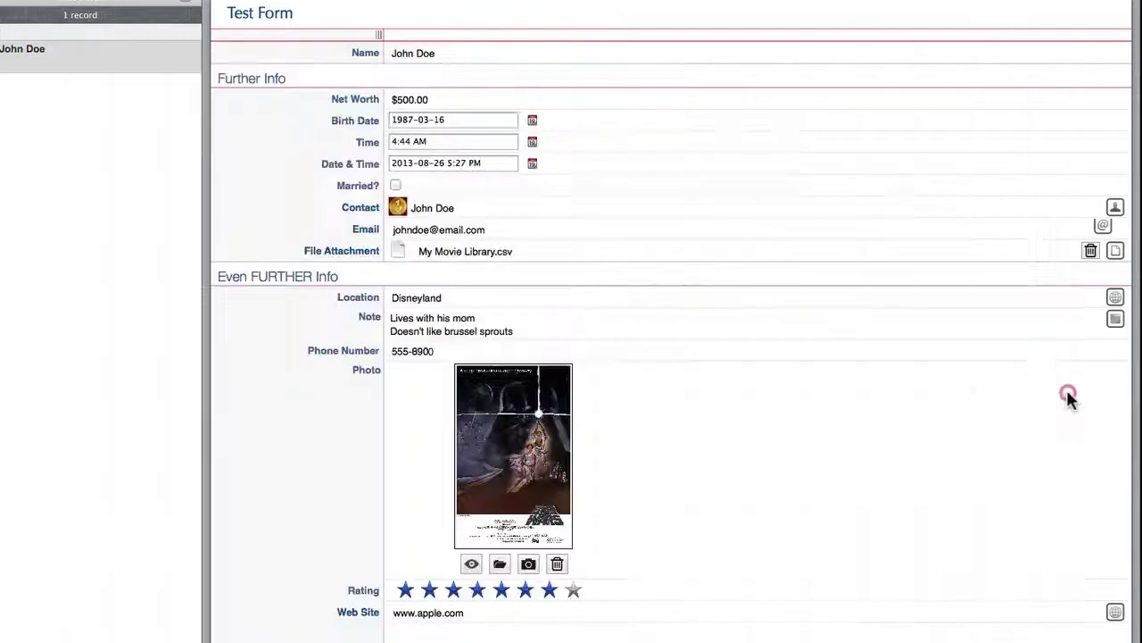